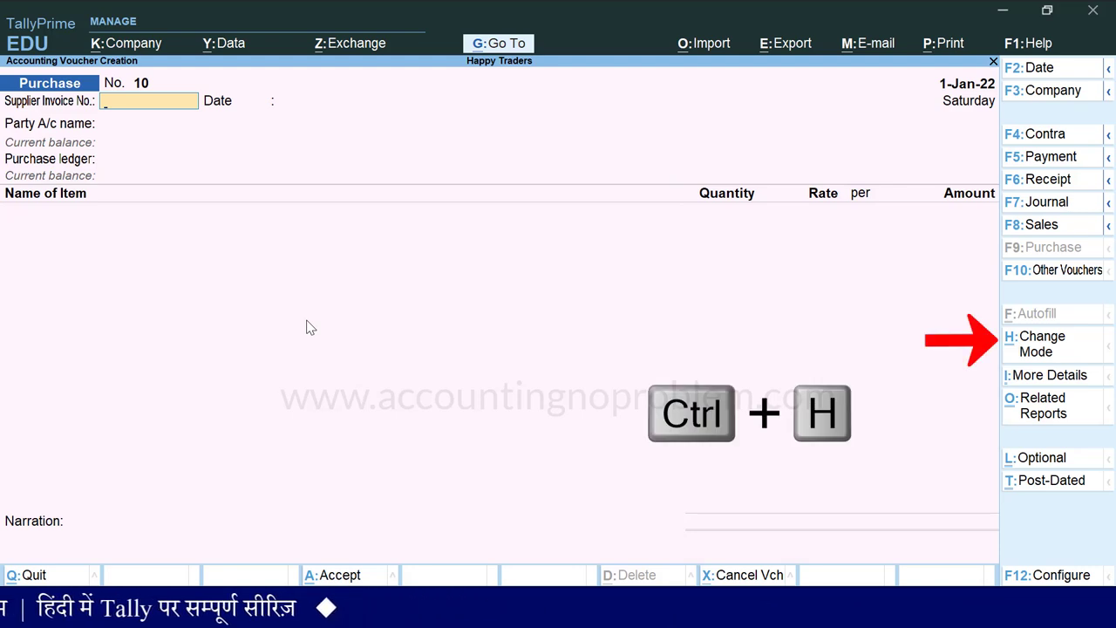
- Switch the Purchase voucher to Accounting Invoice mode and date it 1 January
key(ctrl+h)
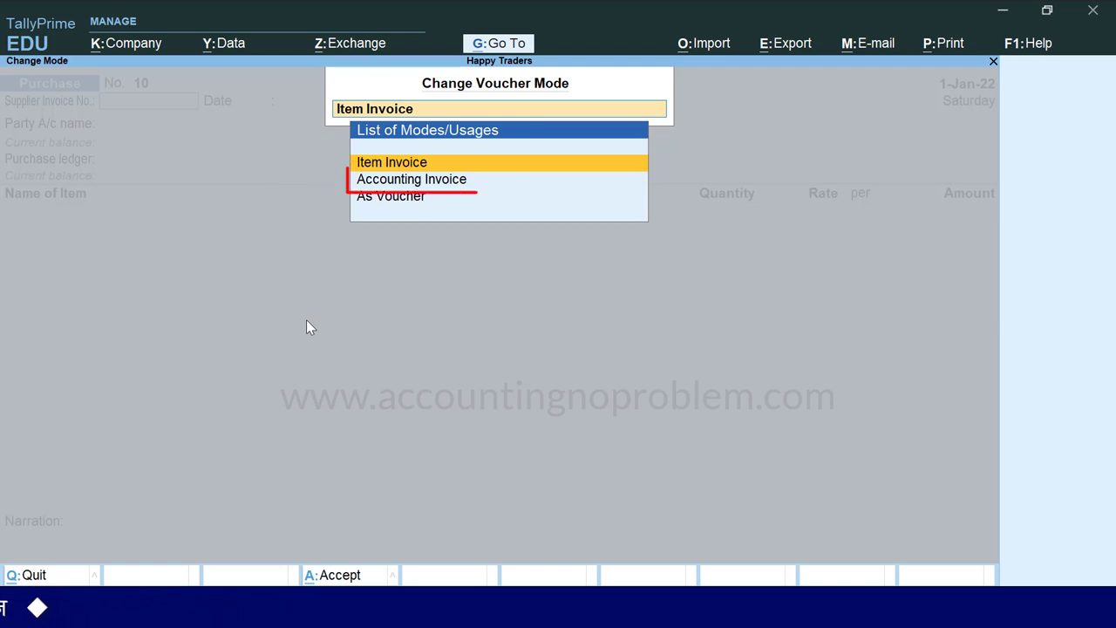
key(Down)
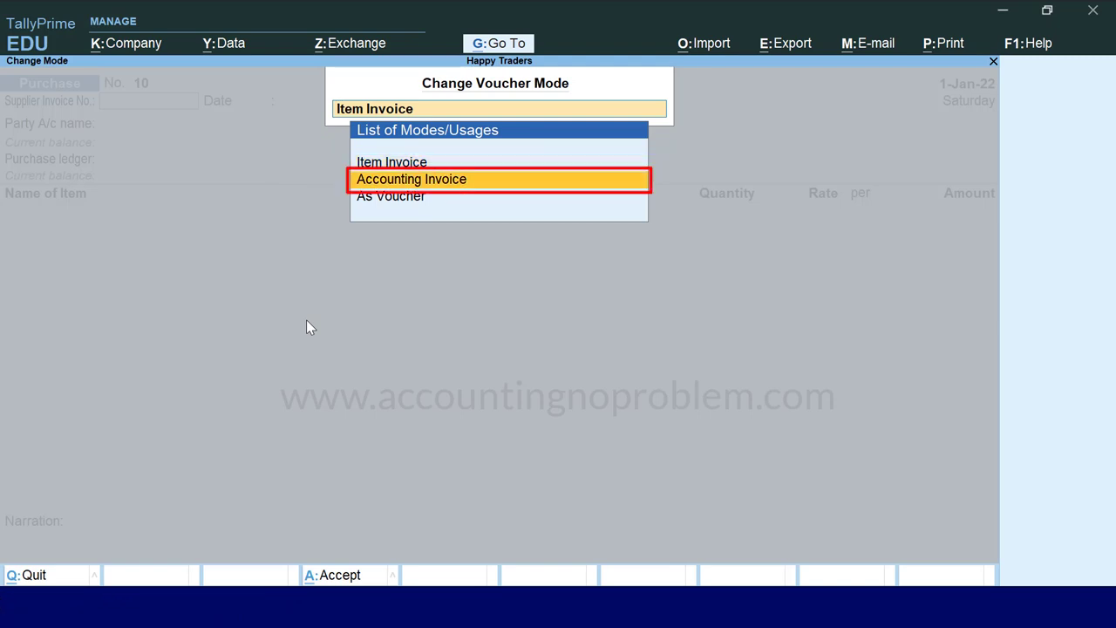
key(Return)
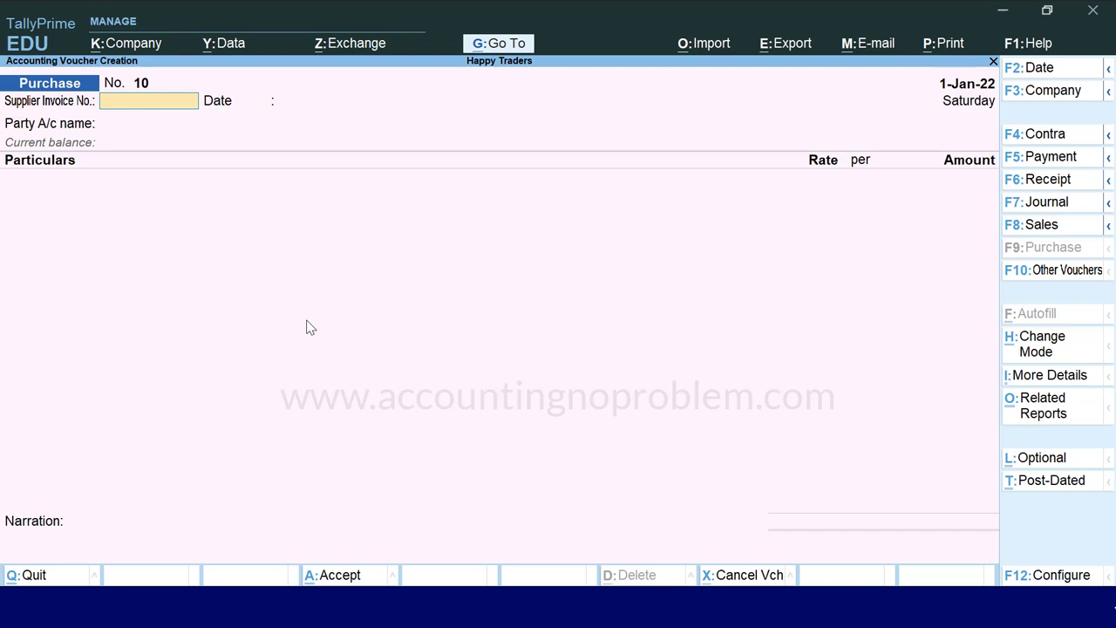
key(F2)
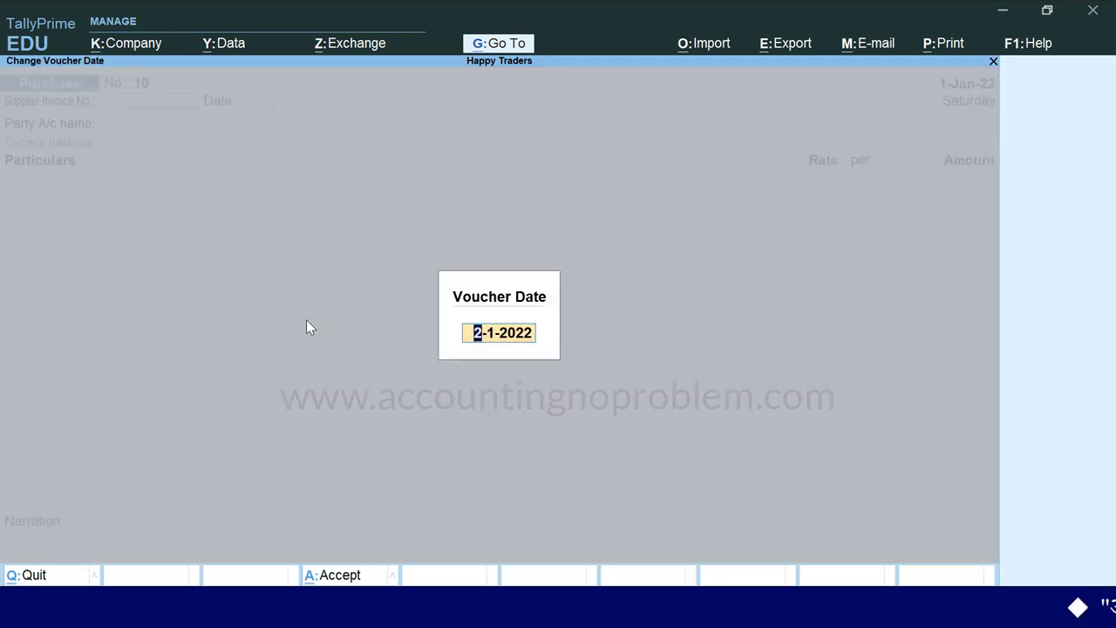
text(1.1)
key(Return)
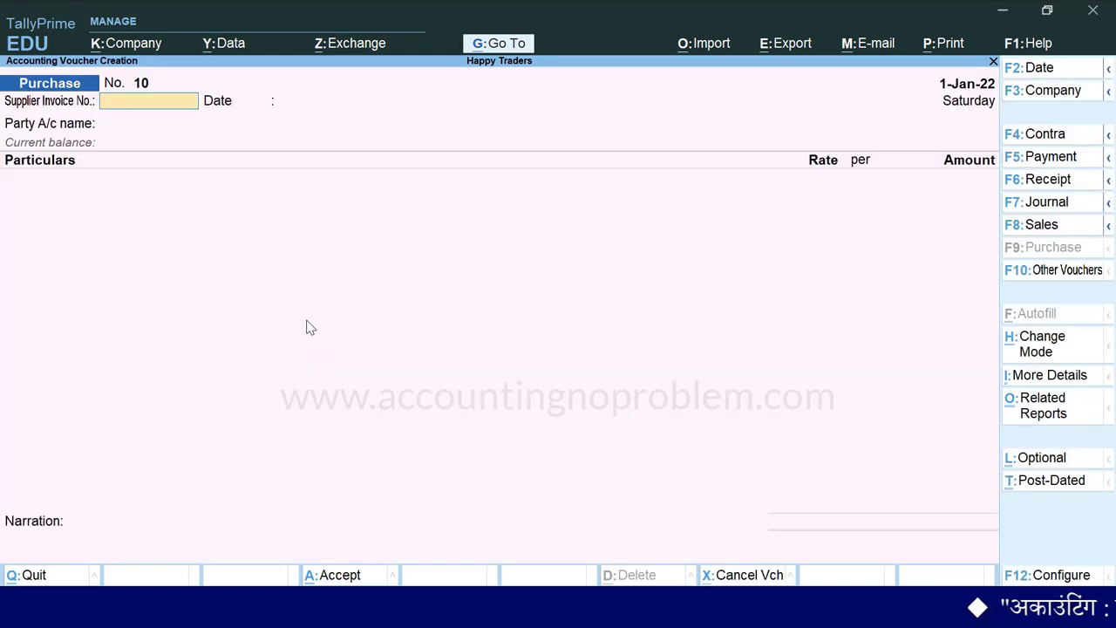
- Enter supplier invoice number 11 dated 1-Jan-22
text(11)
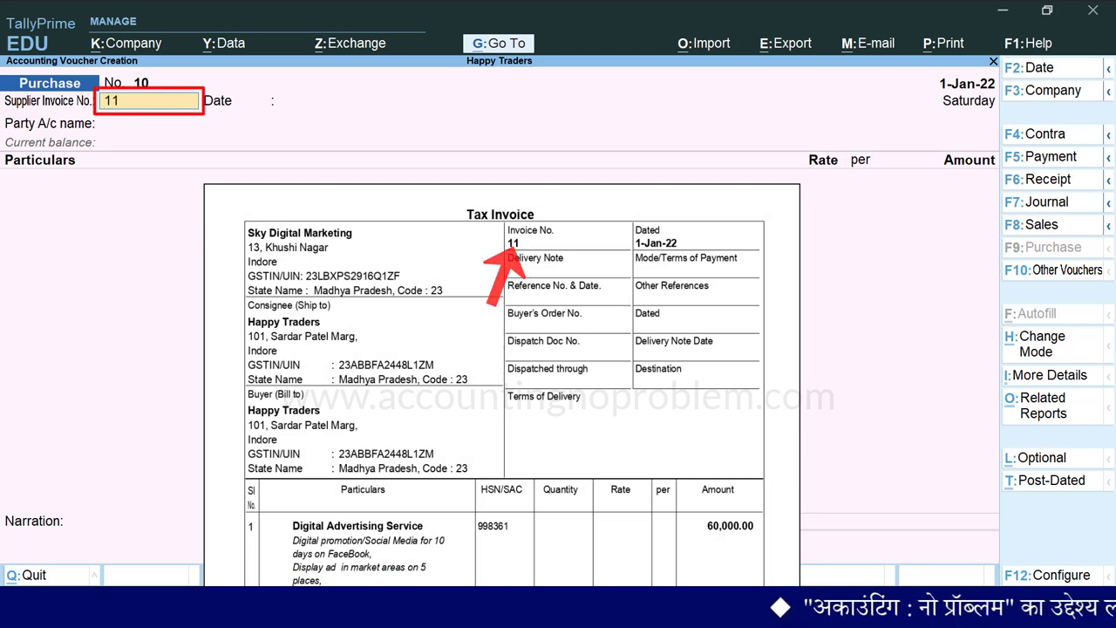
key(Return)
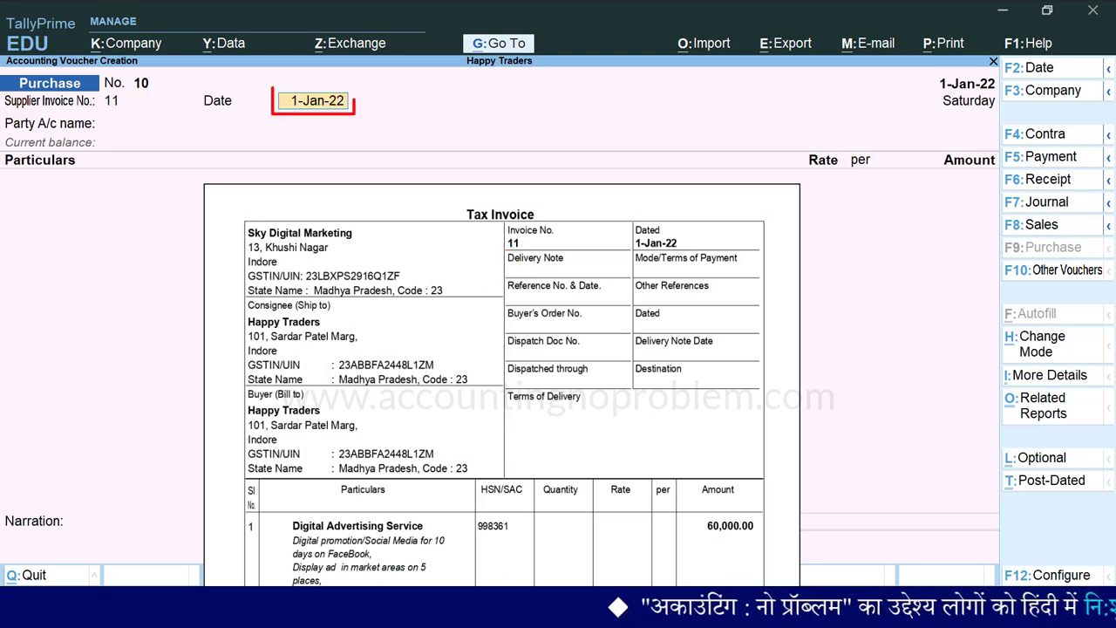
text(1.1.22)
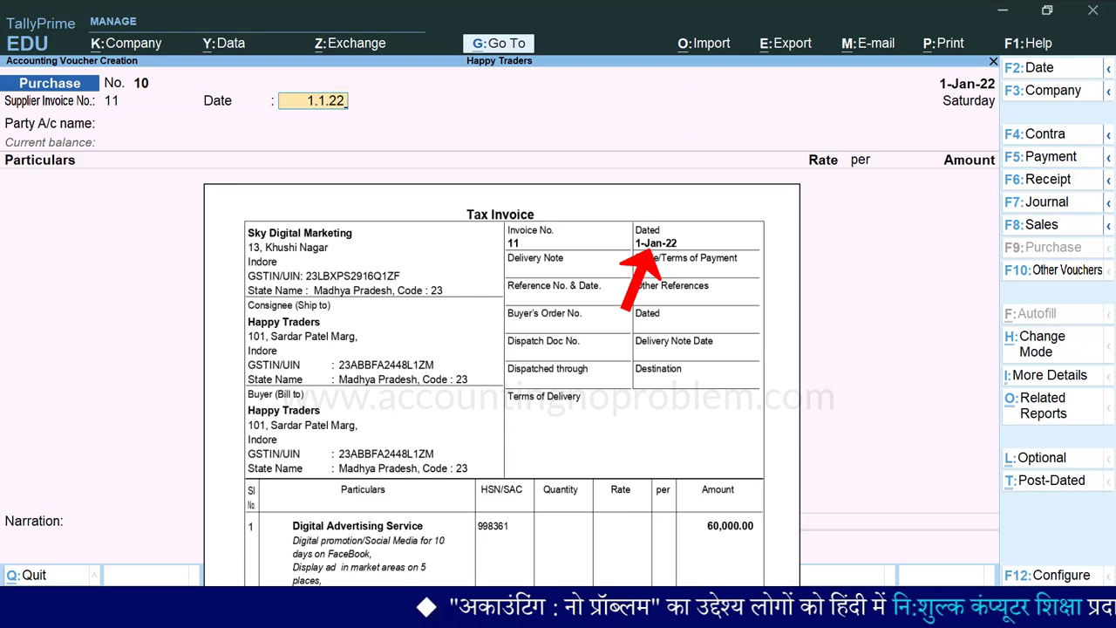
key(Return)
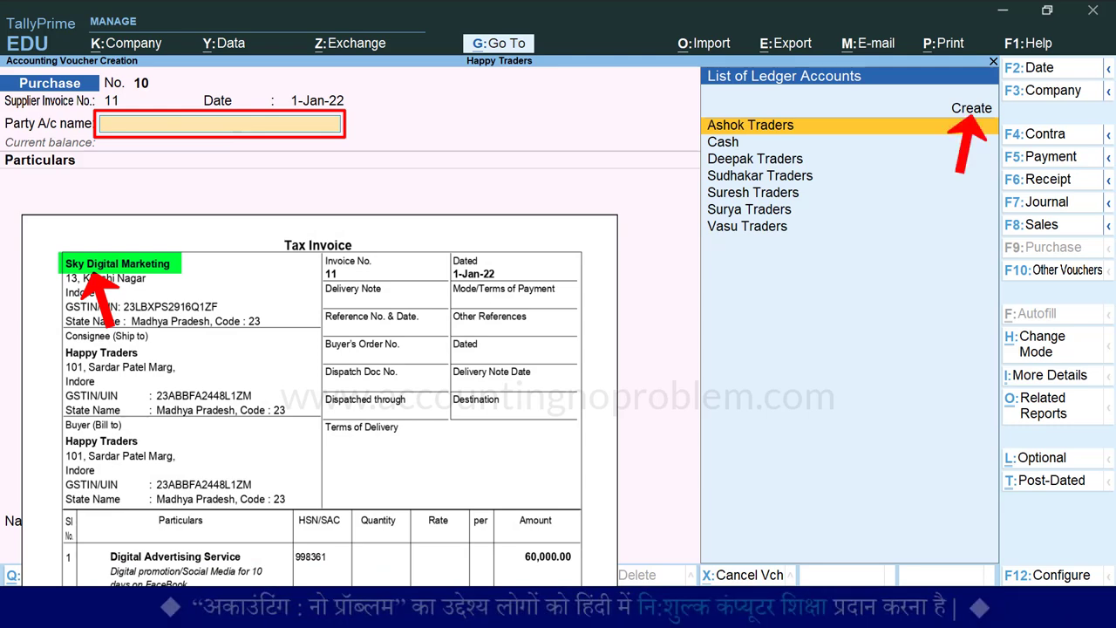
- Start a new party ledger named Sky Digital Marketing under Sundry Creditors
key(Up)
key(Return)
text(Sky Digital Marketing)
key(Return)
text(S)
key(Down)
key(Down)
key(Return)
key(Return)
key(Return)
key(Return)
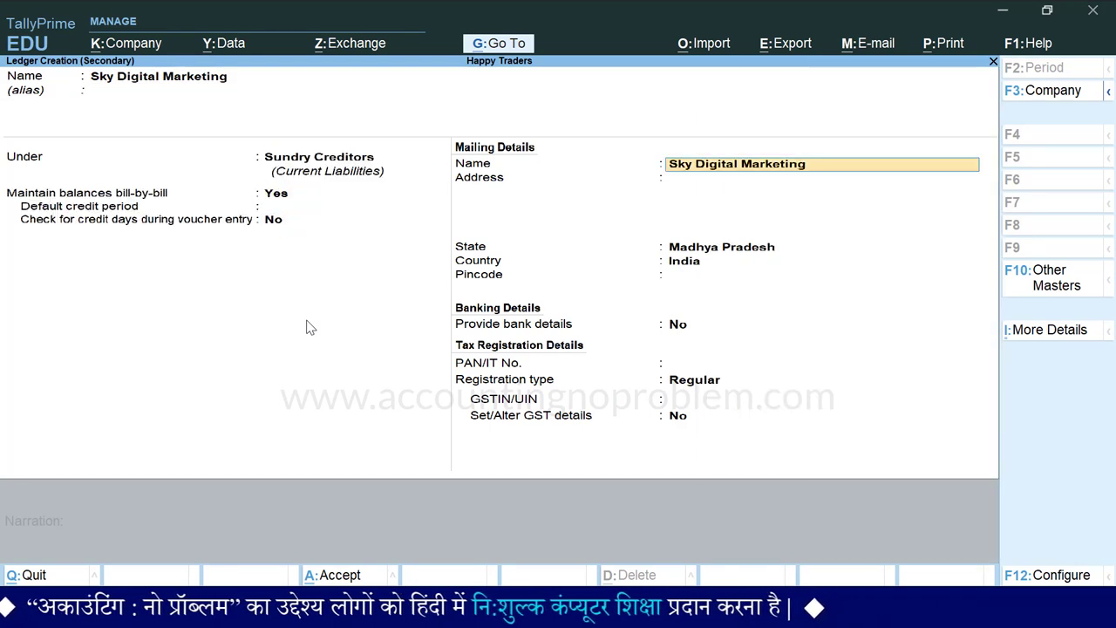
key(Return)
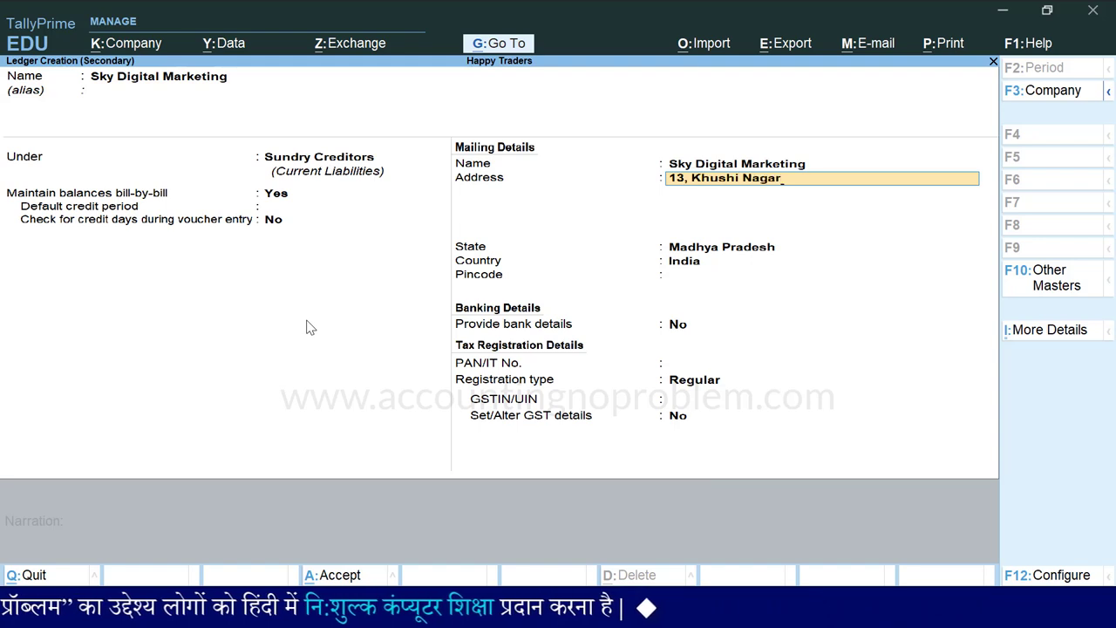
- Enter the supplier's Indore mailing address and GSTIN with Regular registration, then save the ledger
key(Return)
text(Indore)
key(Return)
key(Return)
key(Return)
key(Return)
key(Return)
key(Return)
key(Return)
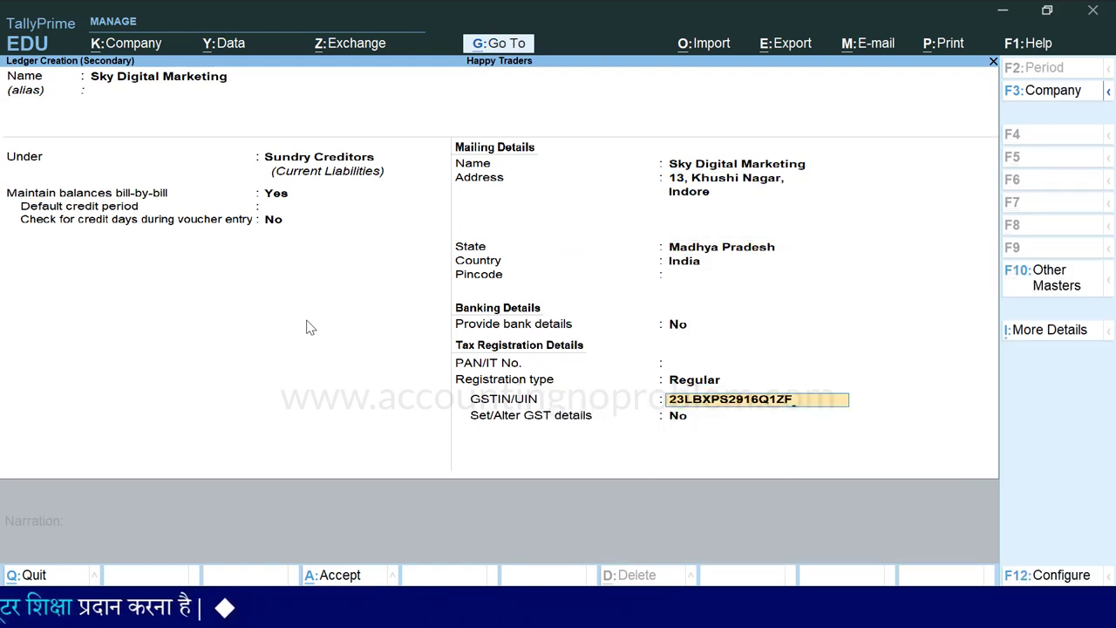
key(Return)
key(Return)
key(Return)
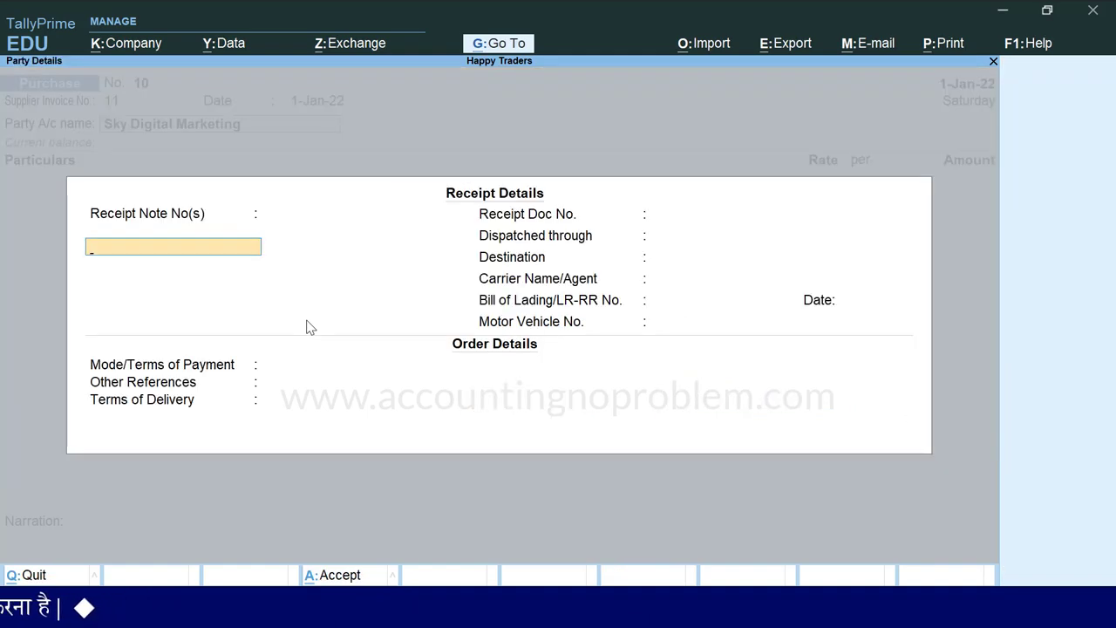
key(Return)
key(ctrl+a)
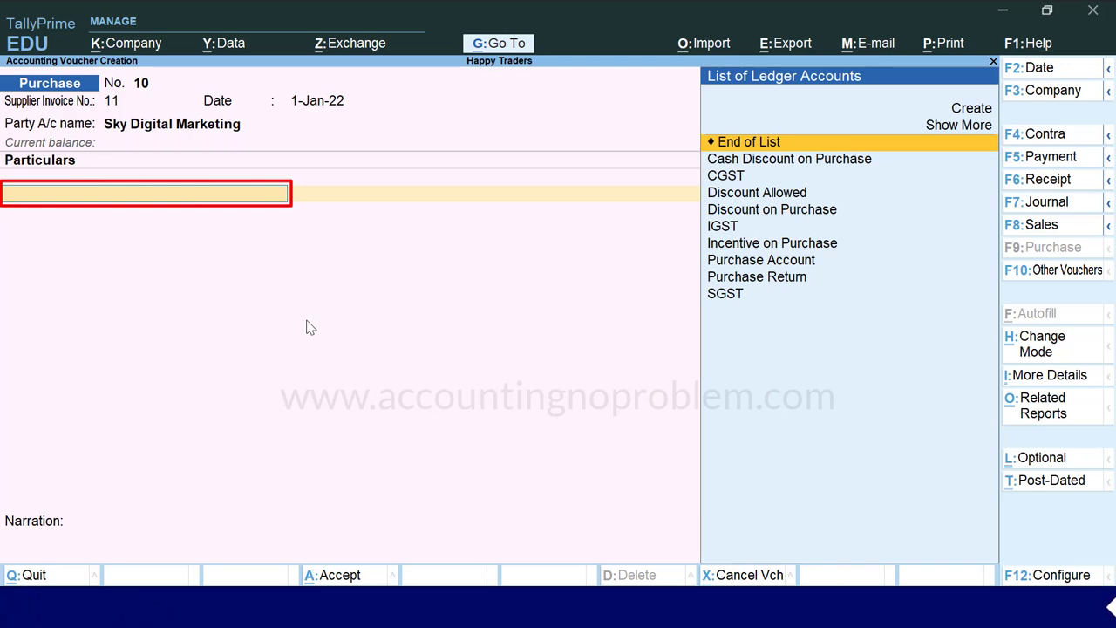
- Create a Digital Advertising Service ledger under Indirect Expenses, GST applicable, and open its GST details
key(Up)
key(Up)
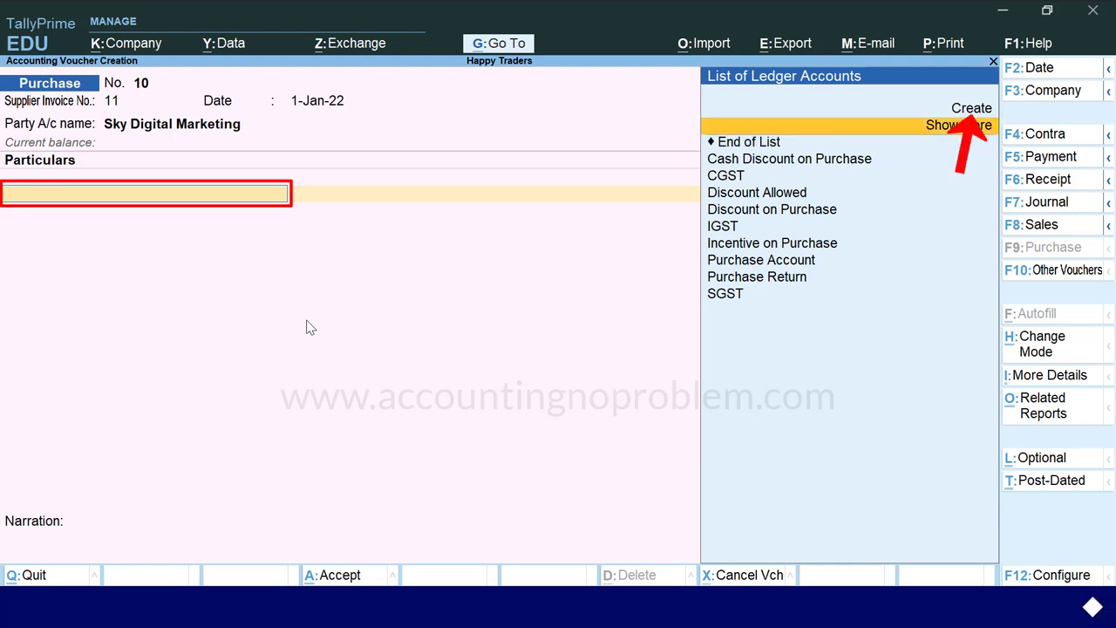
key(Return)
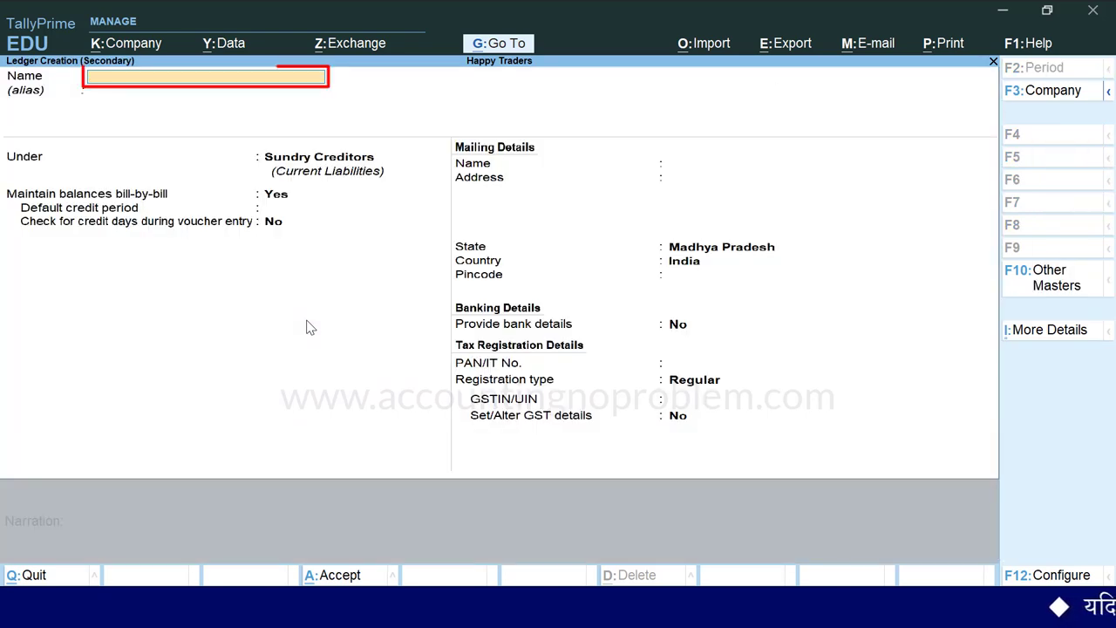
text(Digita)
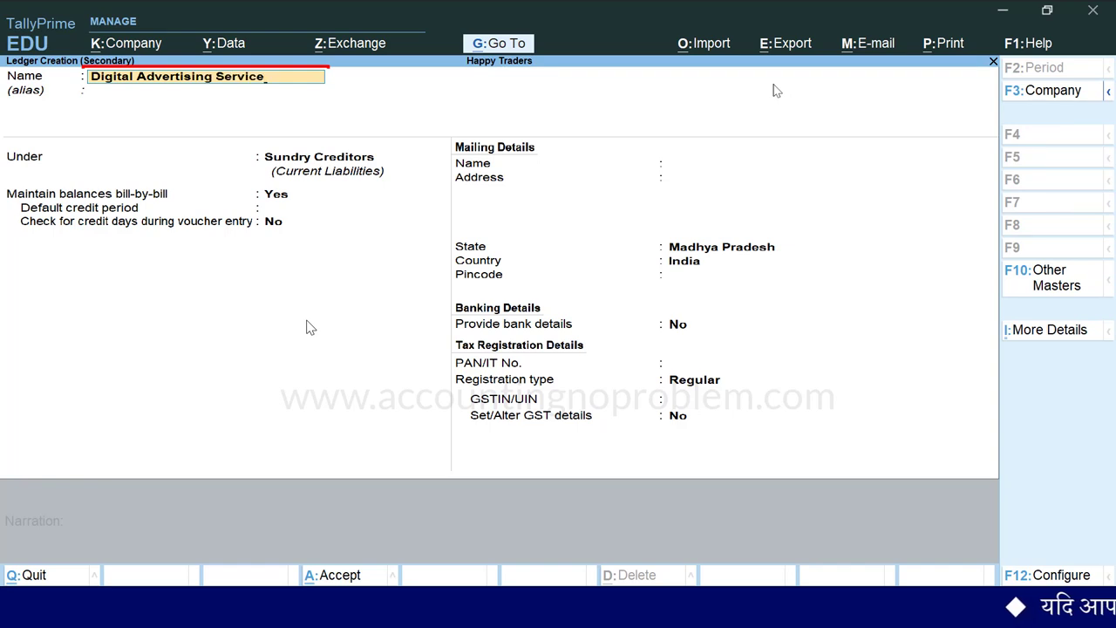
text(l Advertising Service)
key(Return)
key(Return)
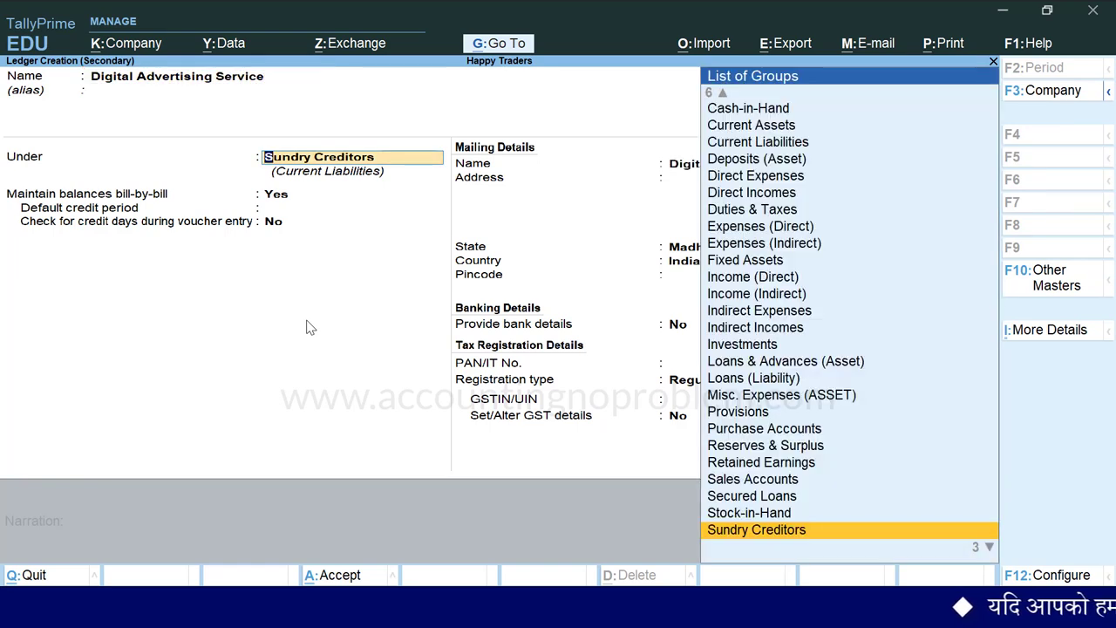
key(BackSpace)
text(I)
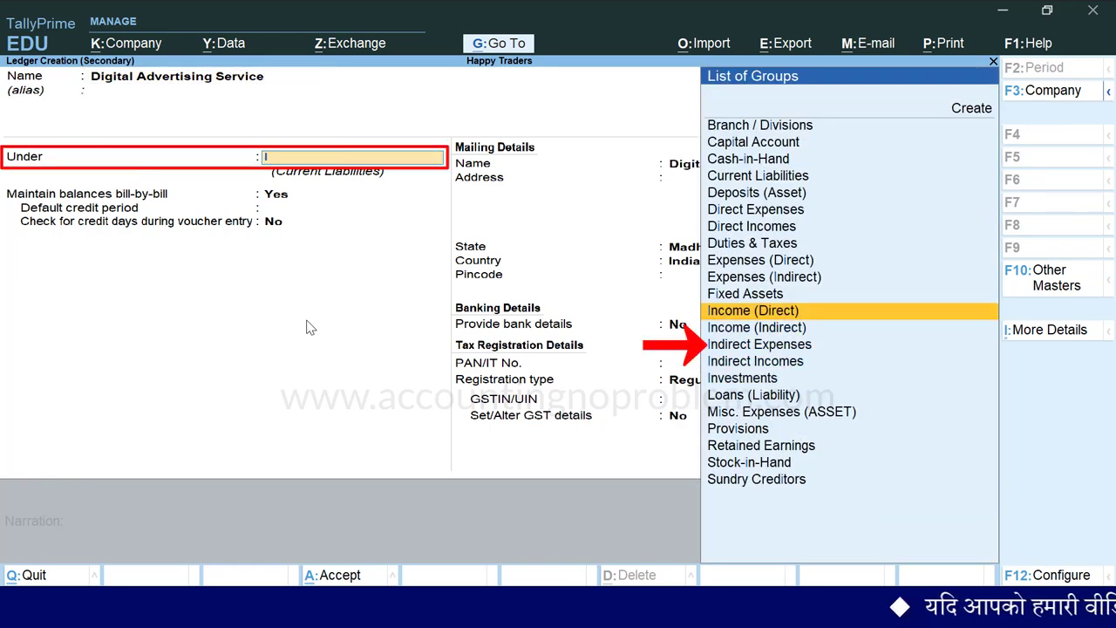
key(Down)
key(Down)
key(Return)
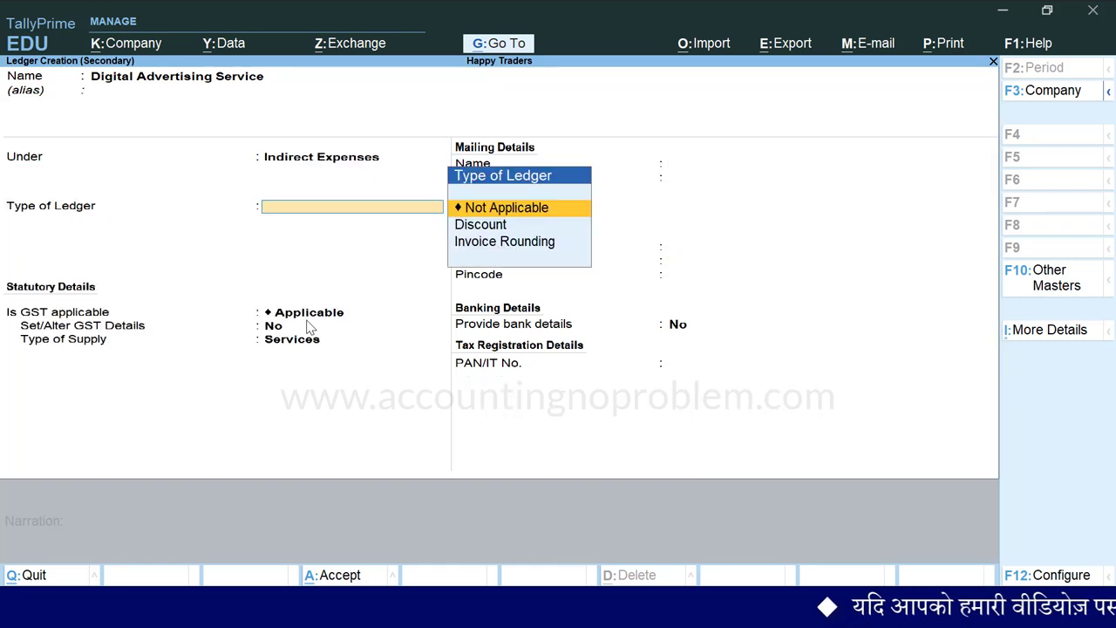
key(Return)
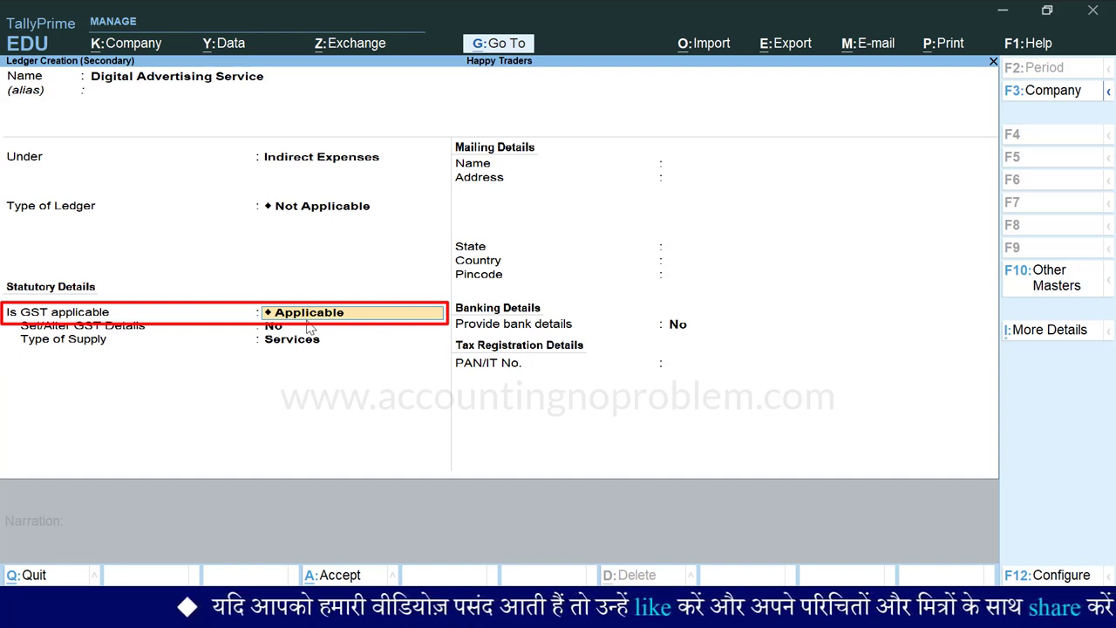
key(Return)
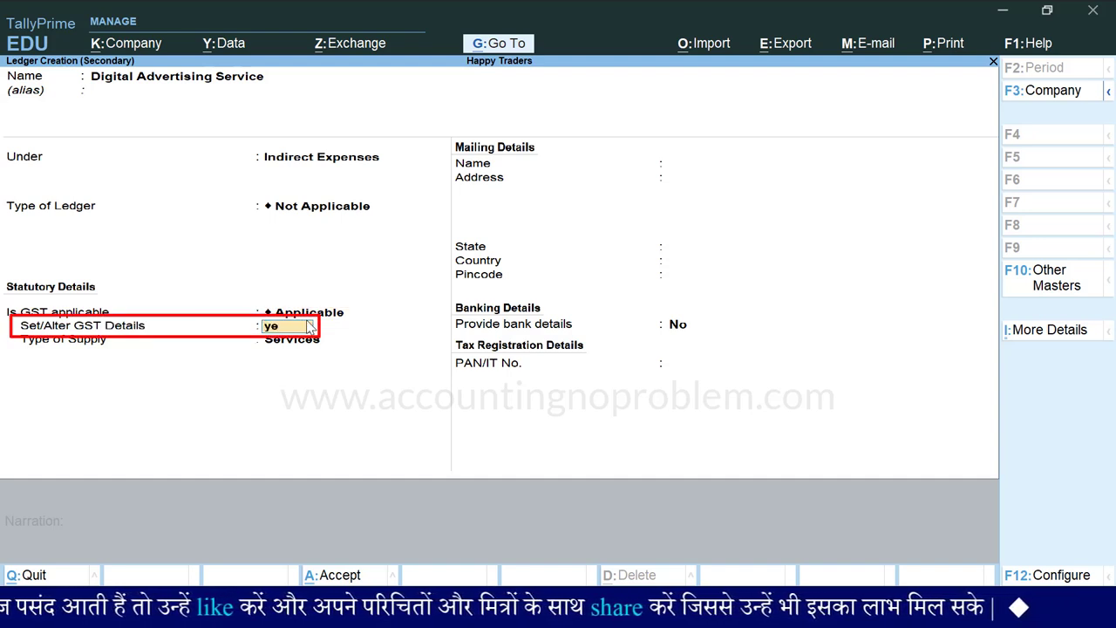
key(Return)
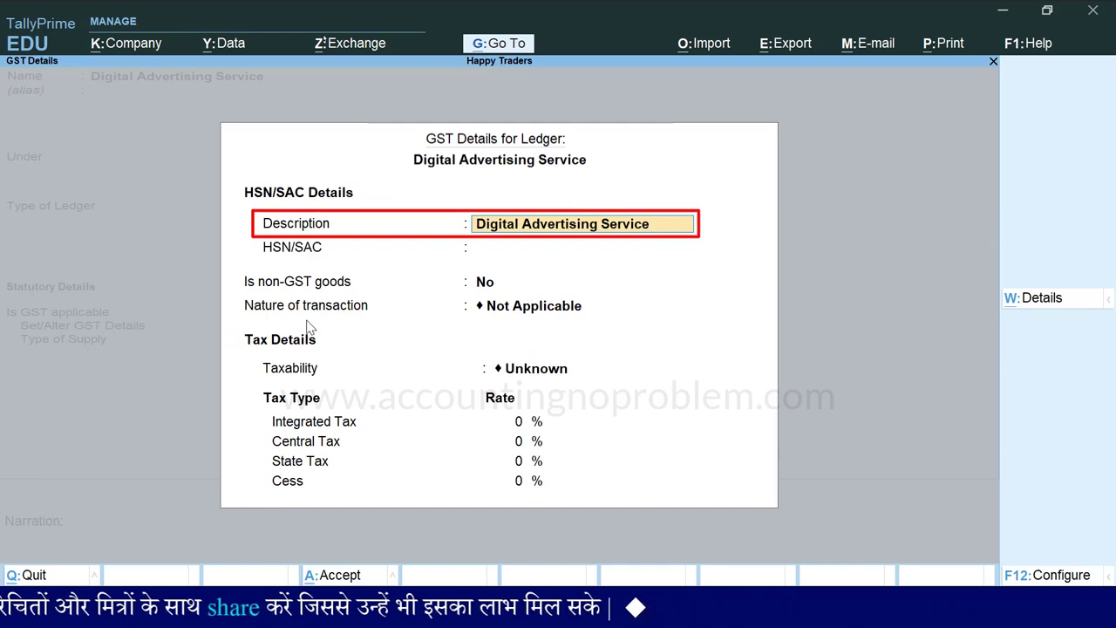
- Give the ledger SAC 998361, Taxable status, 18% IGST and Services supply type, then save it
key(Return)
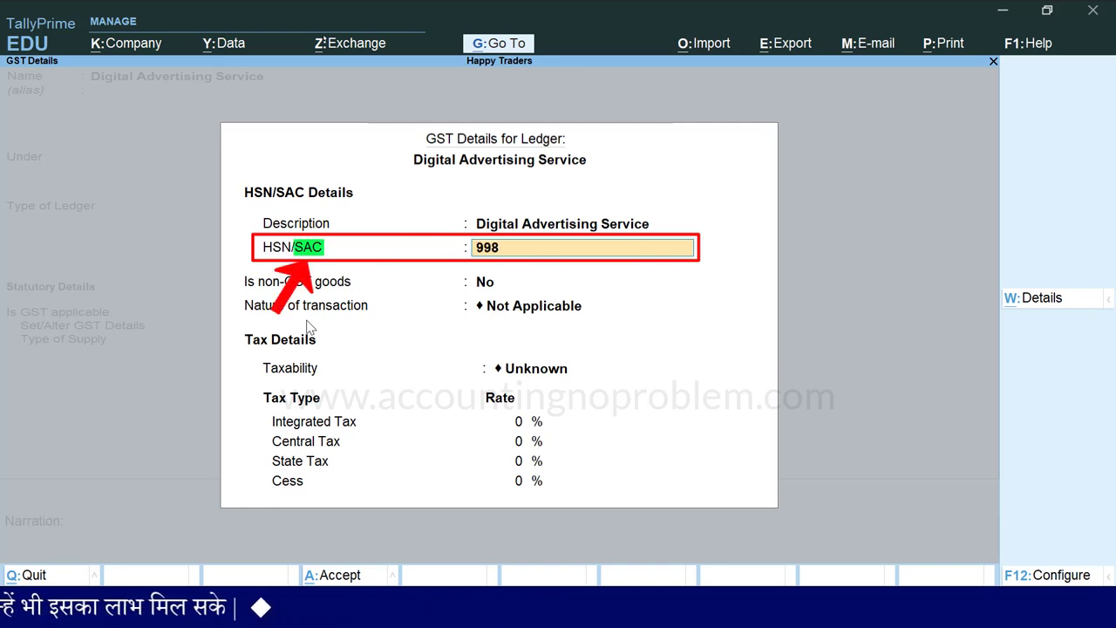
key(Return)
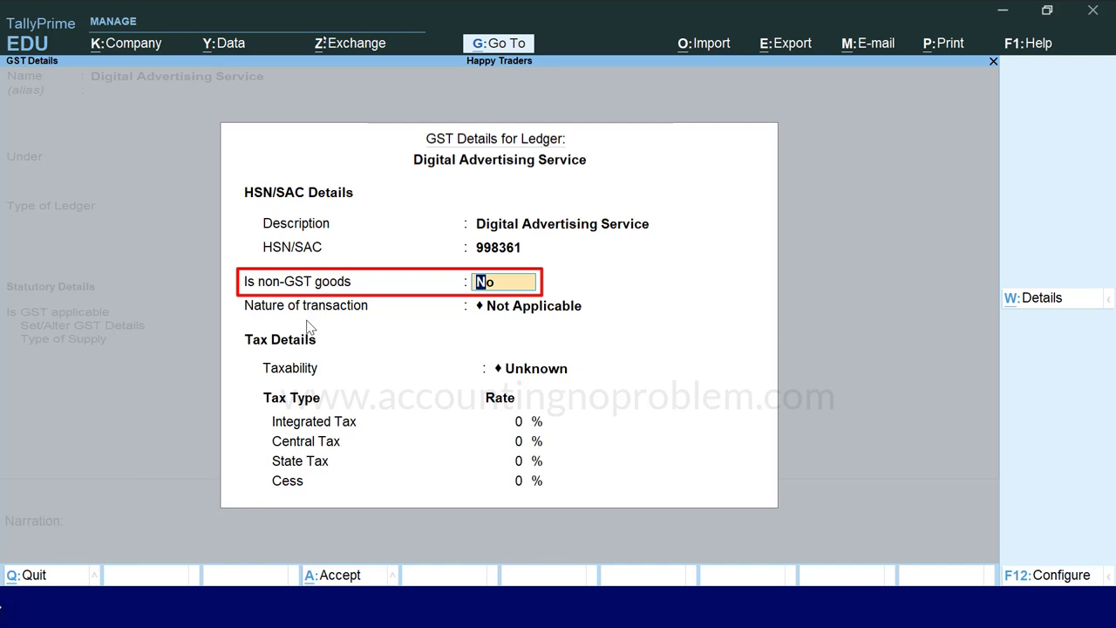
key(Return)
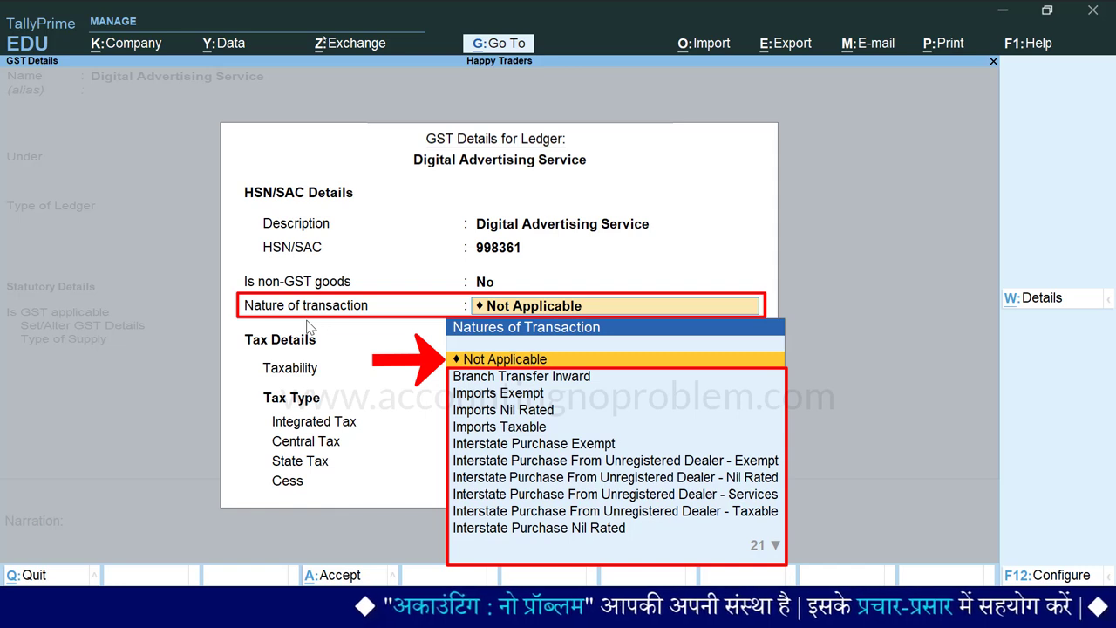
key(Return)
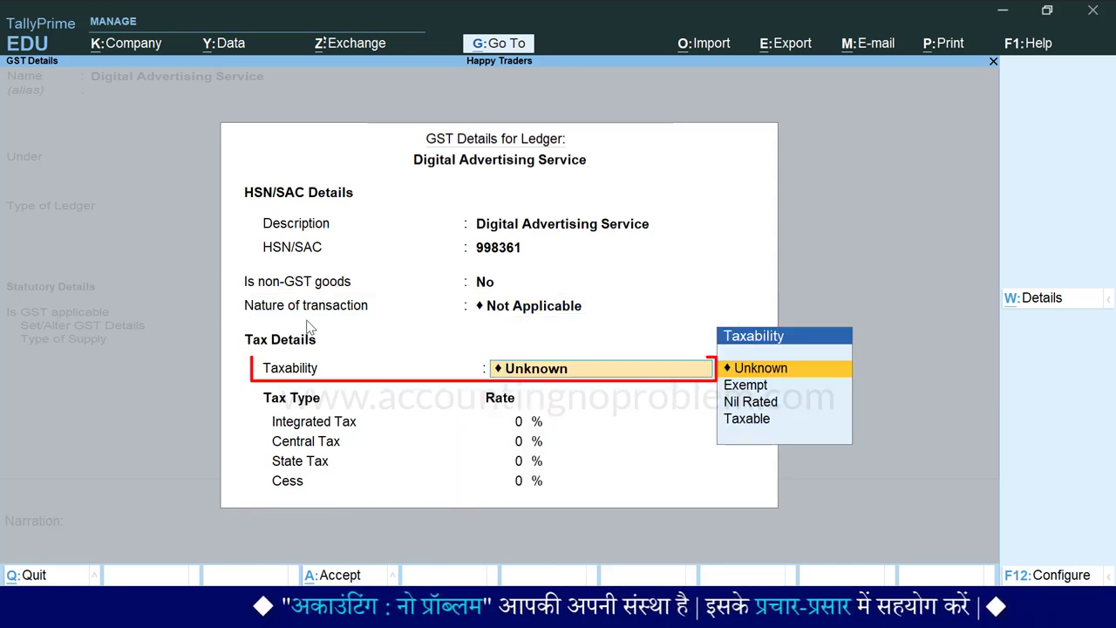
key(Down)
key(Down)
key(Down)
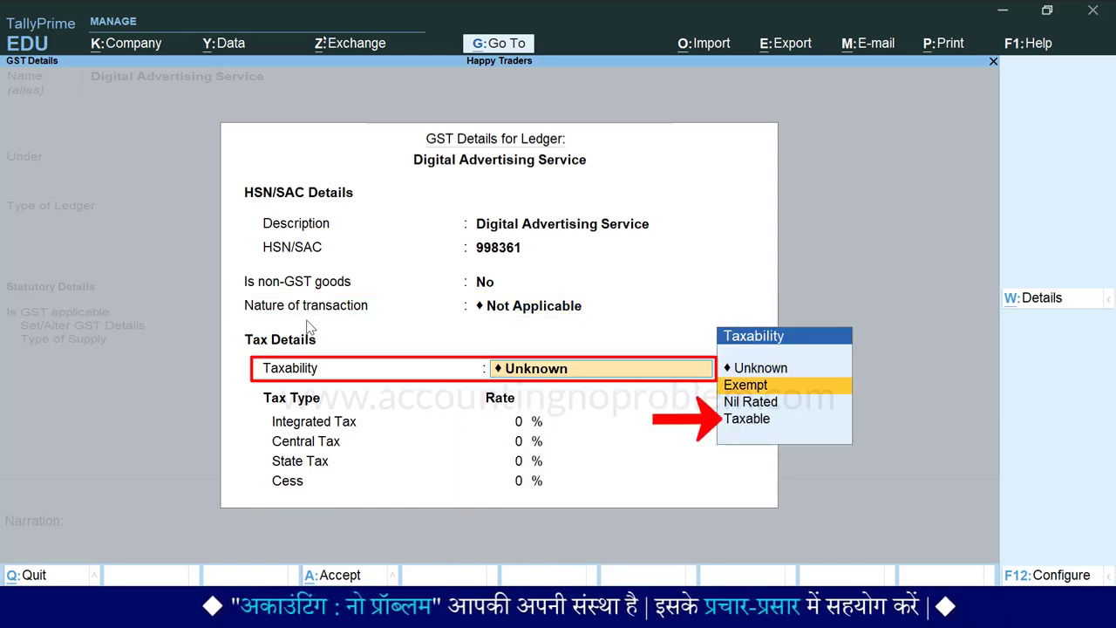
key(Return)
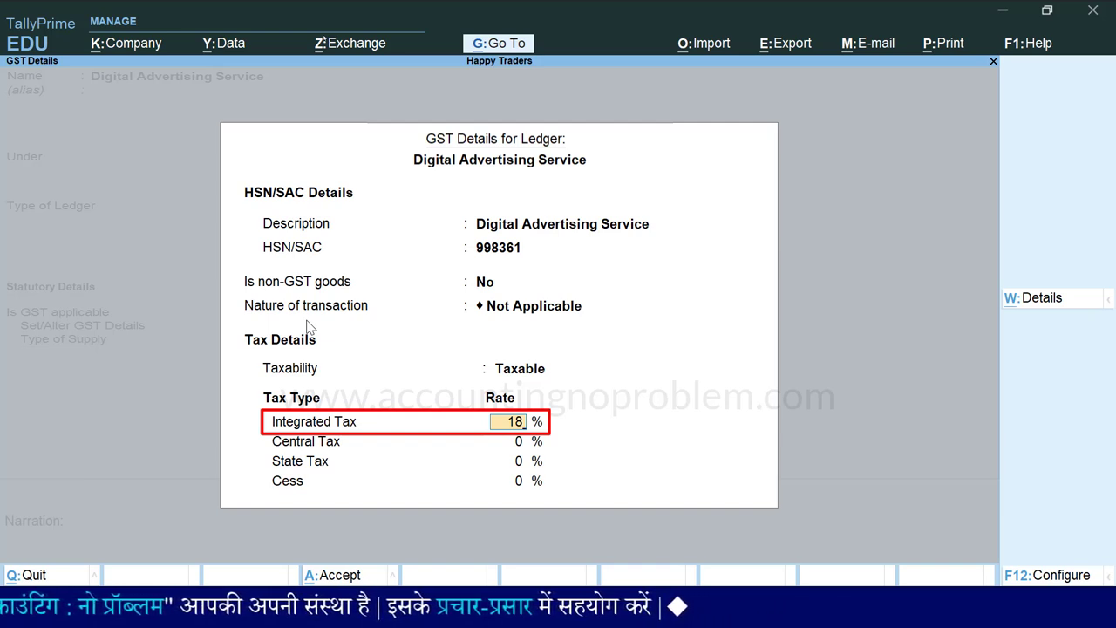
key(Return)
key(Return)
key(Return)
key(Return)
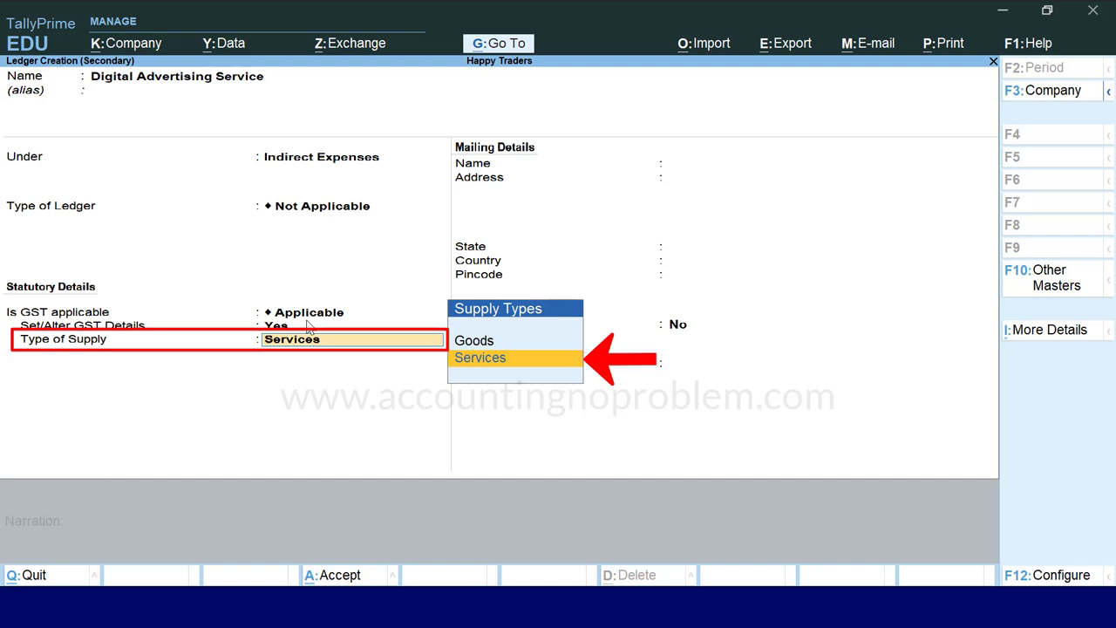
key(Return)
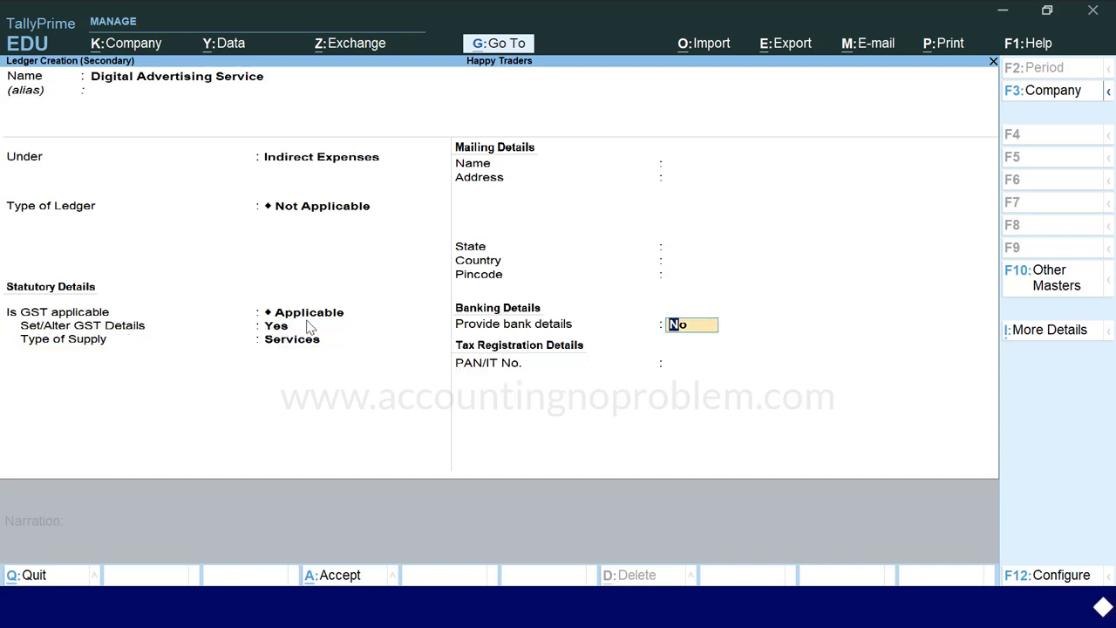
key(Return)
key(Return)
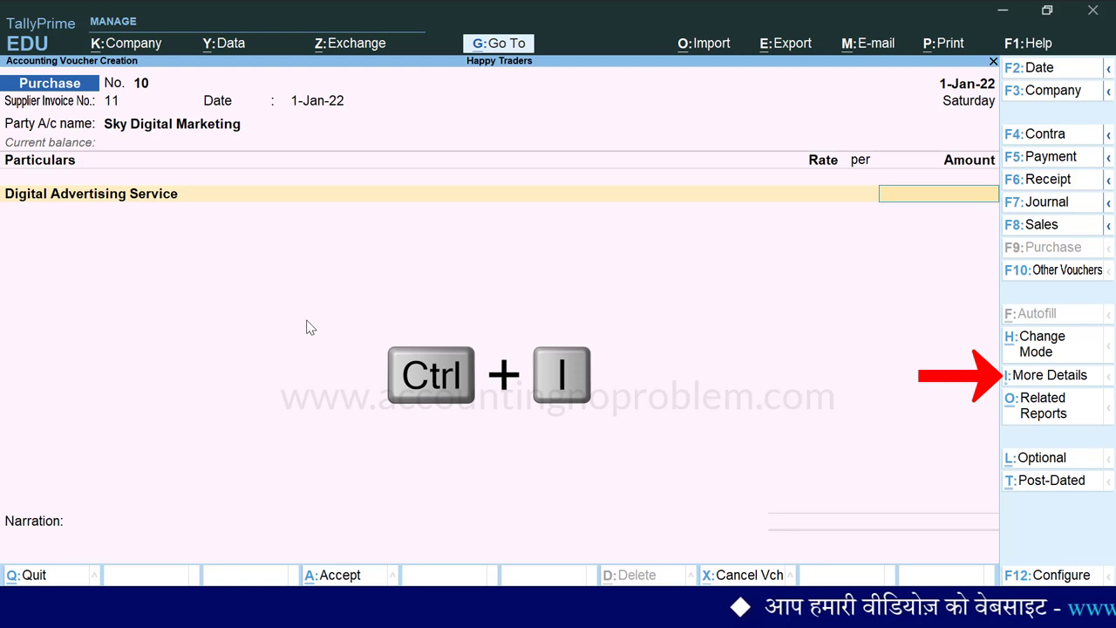
- Add five description lines covering Facebook, market display, Instagram, YouTube and local TV advertising
key(ctrl+i)
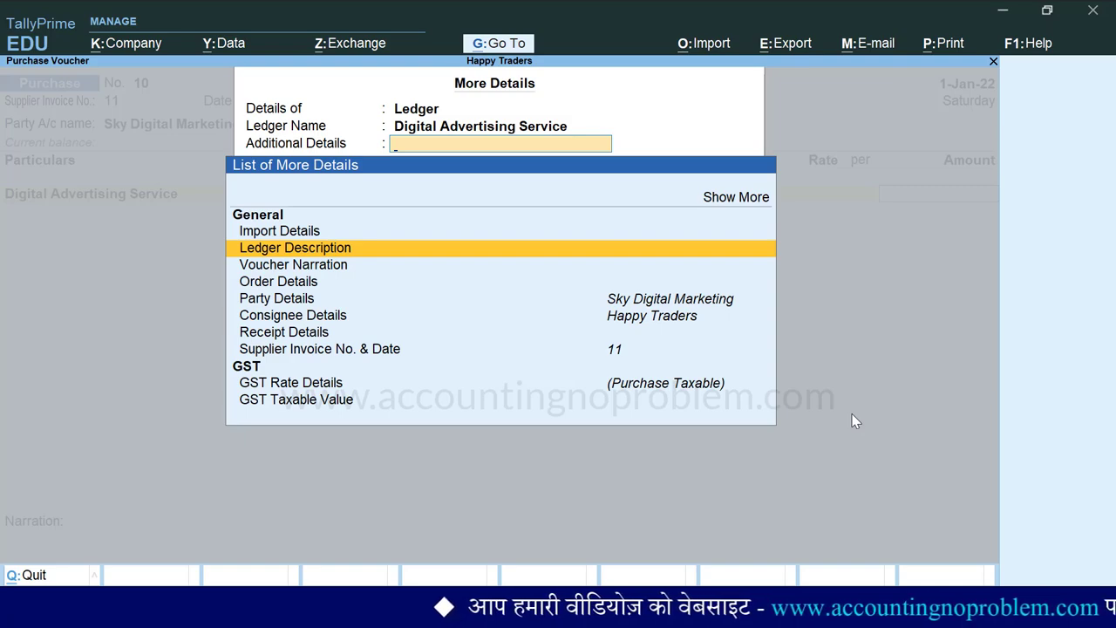
key(Return)
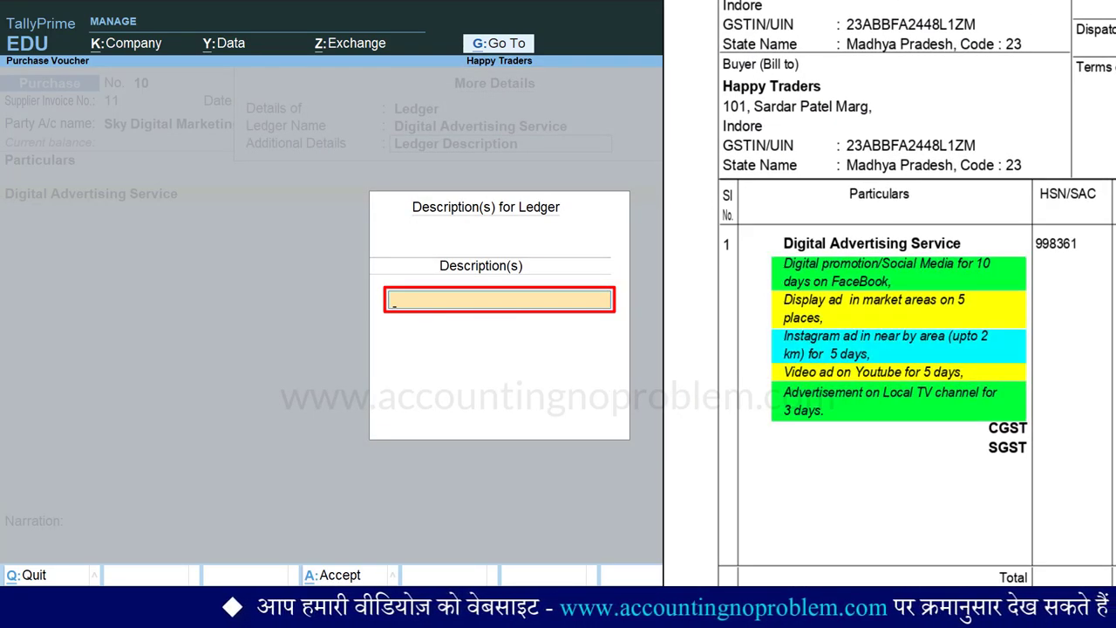
text(Digital promotion/Social Media for 10 days on FaceBook,)
key(Return)
text(Display ad in market areas on 5 places,)
key(Return)
text(Instagram ad in near by area (upto 2 km) for 5 days,)
key(Return)
text(Video ad on Youtube for 5 days,)
key(Return)
text(Advertisement on Local TV channel for 3 days.)
key(Return)
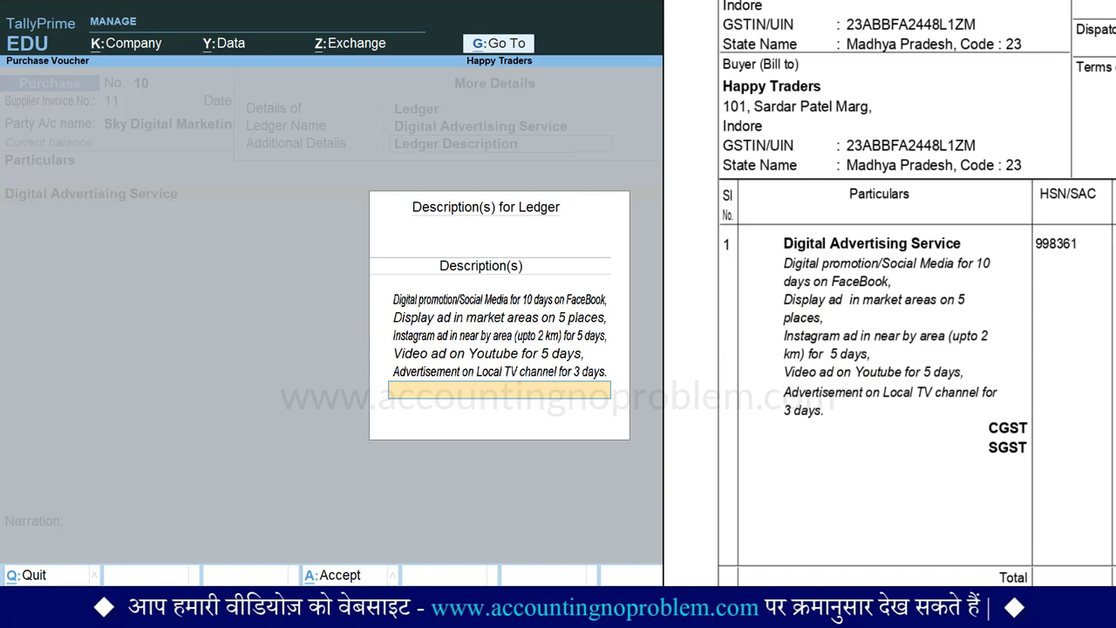
key(Return)
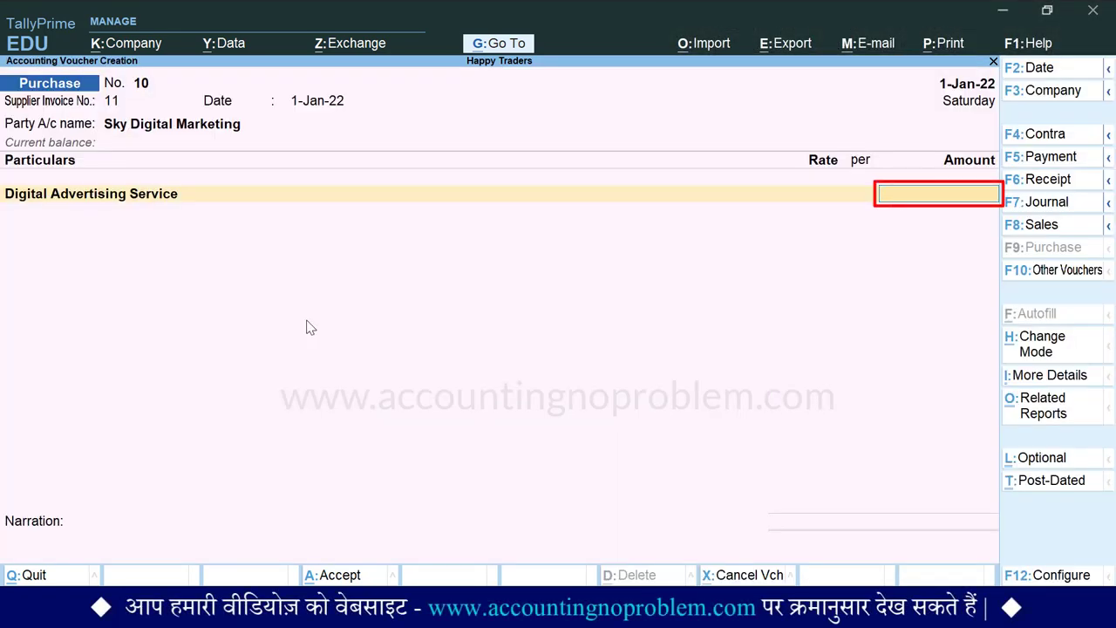
- Enter 60,000 for advertising and add CGST and SGST lines of 5,400 each
text(60000)
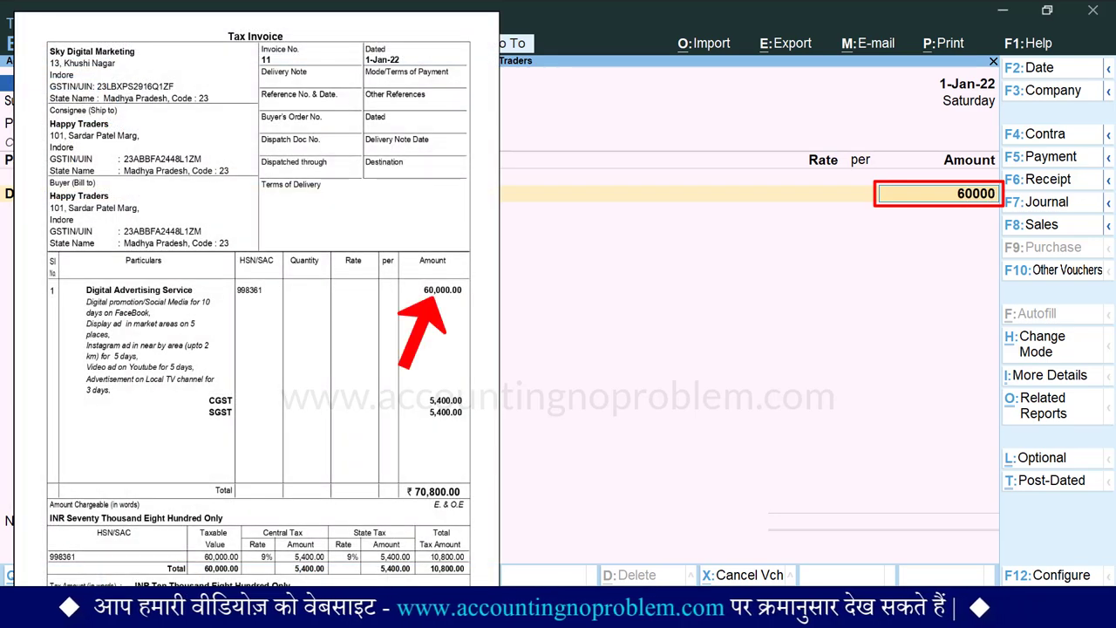
key(Return)
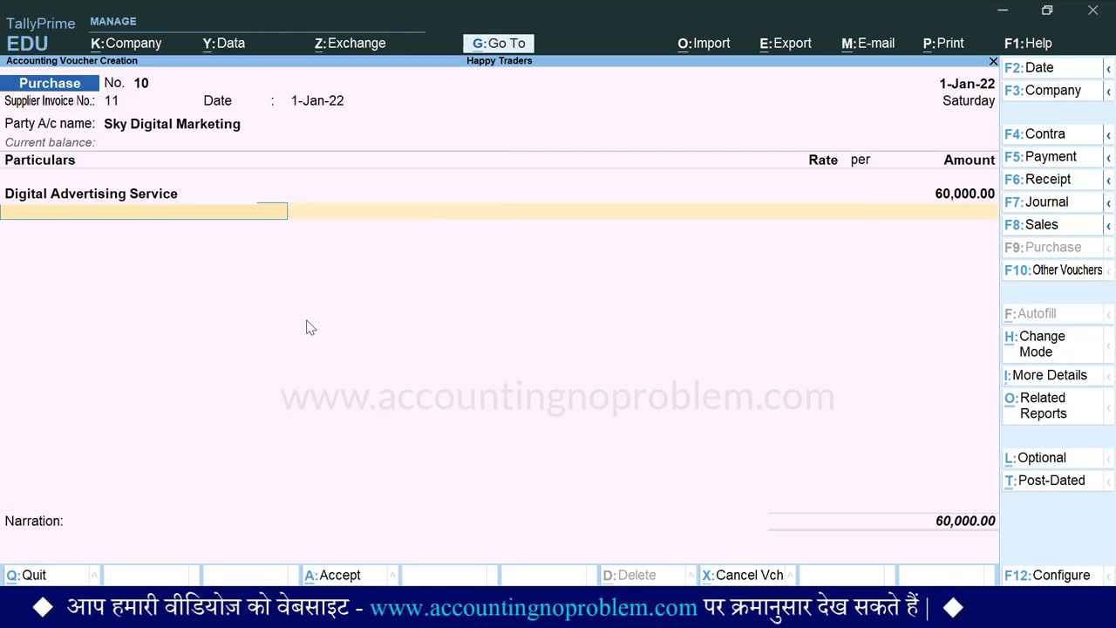
text(C)
key(Down)
key(Return)
key(Return)
text(S)
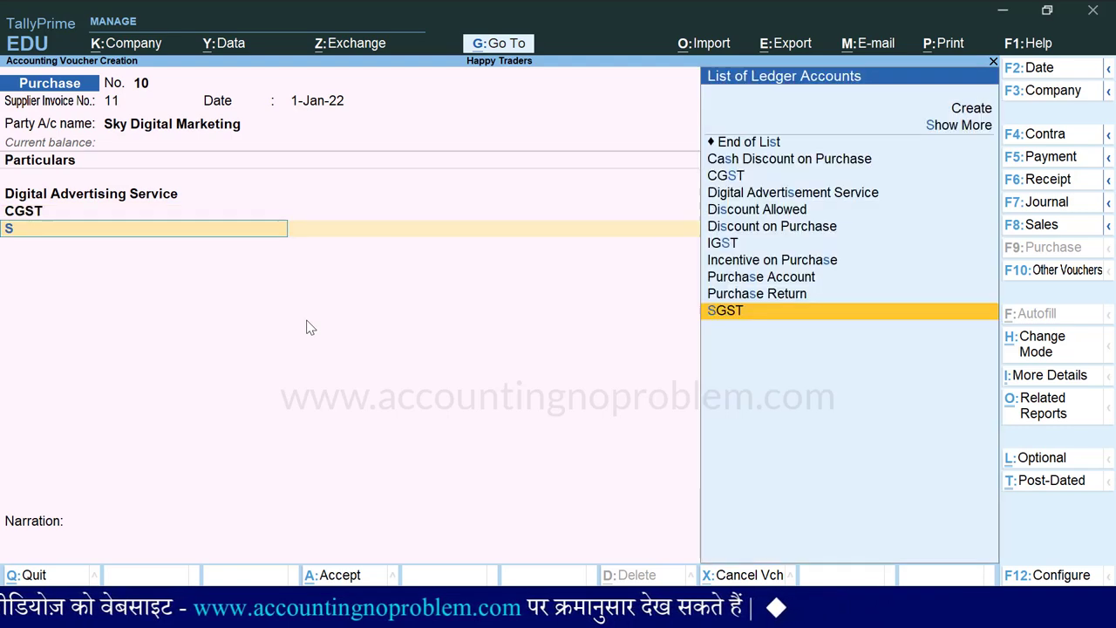
key(Return)
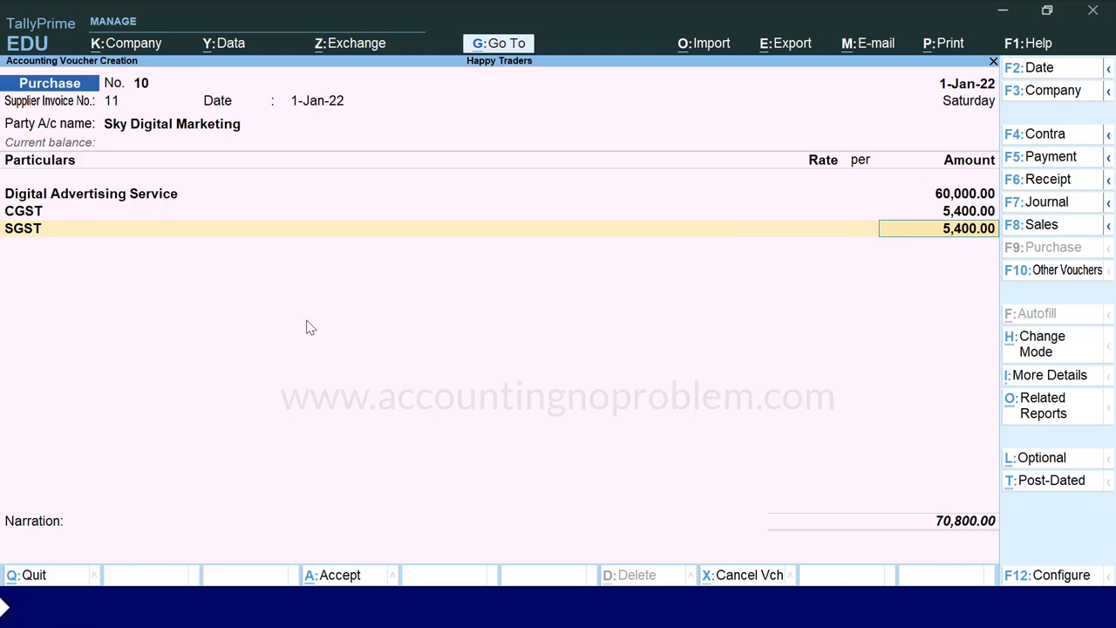
- Accept New Ref 11 as the bill reference and add the narration 'Being Advertising Services and promotion services purchased.'
key(Return)
key(Return)
key(Return)
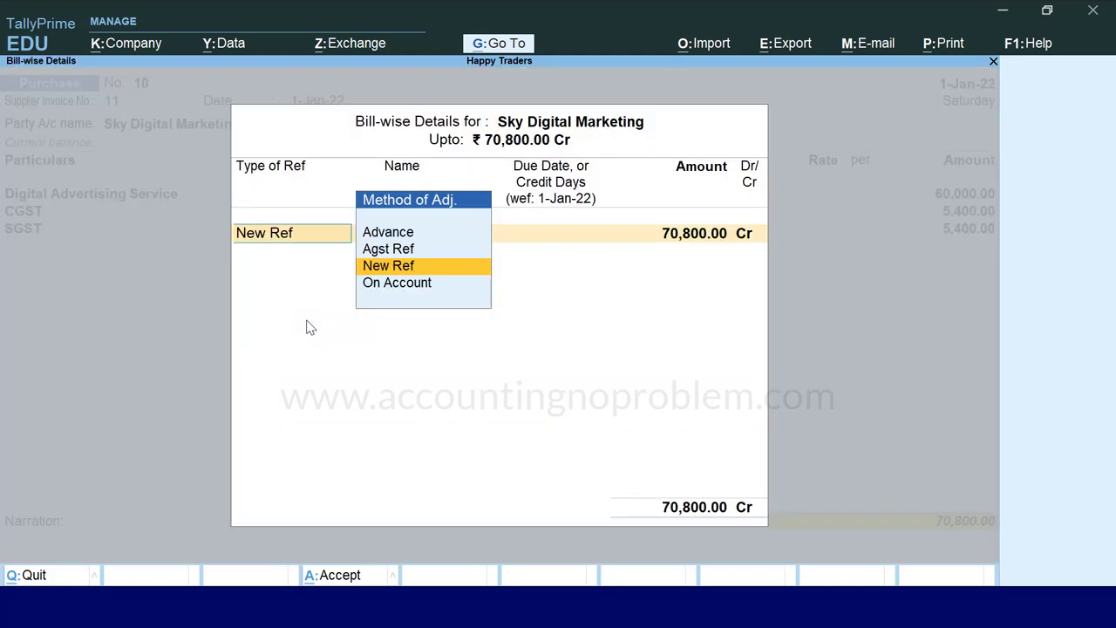
key(Return)
key(Return)
key(Return)
key(Return)
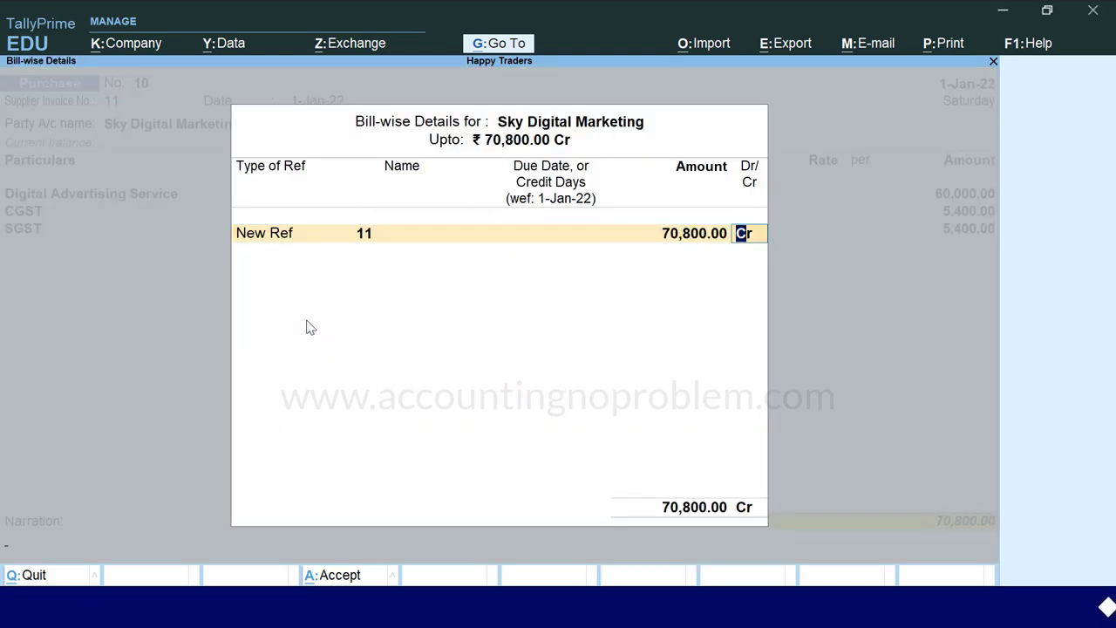
key(Return)
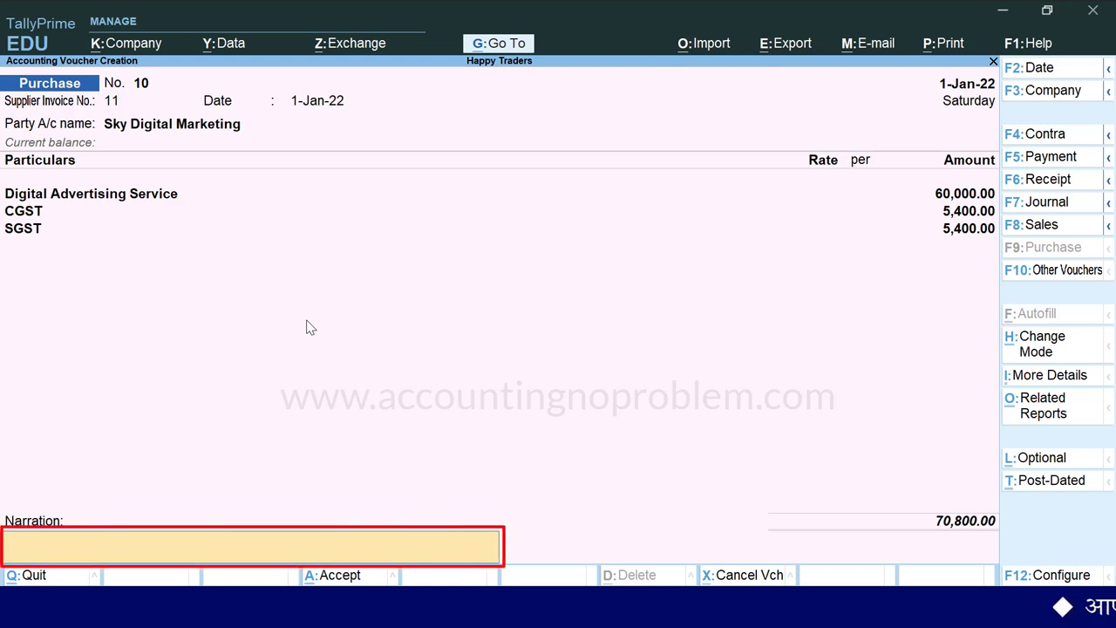
text(Being Advertising Services and promotion services purchased.)
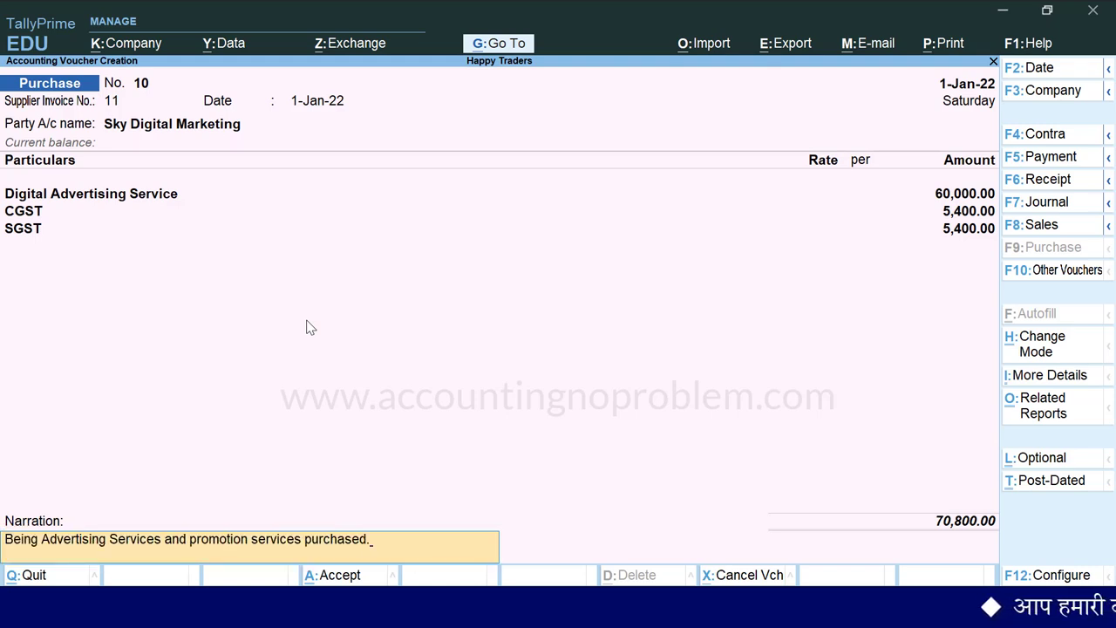
key(Return)
- Save the voucher, then reopen purchase voucher No. 10 for printing
key(y)
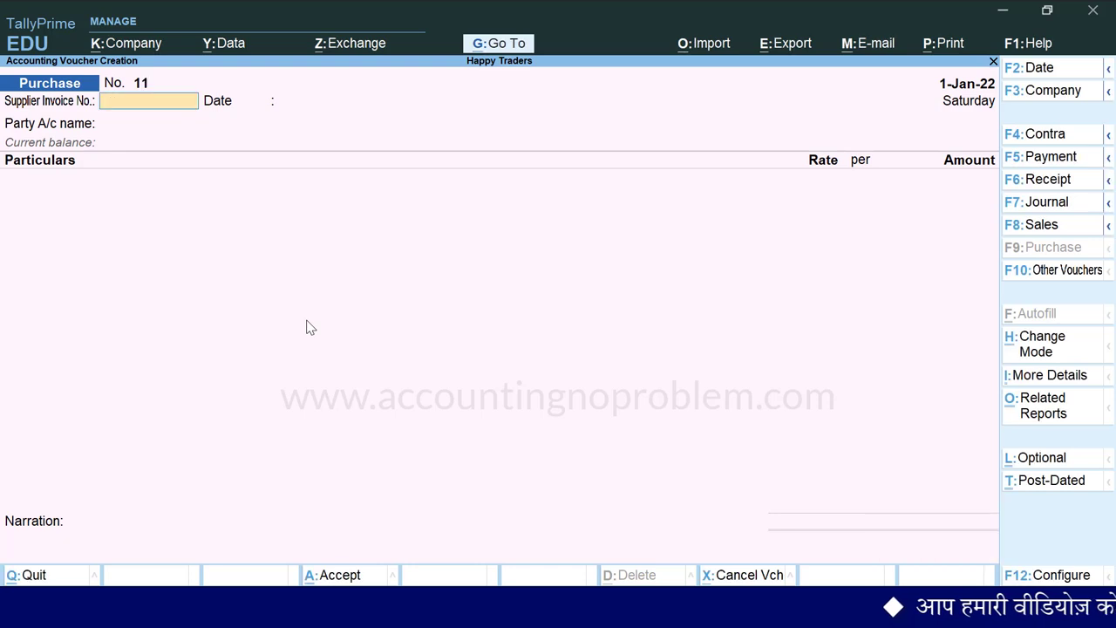
key(Page_Up)
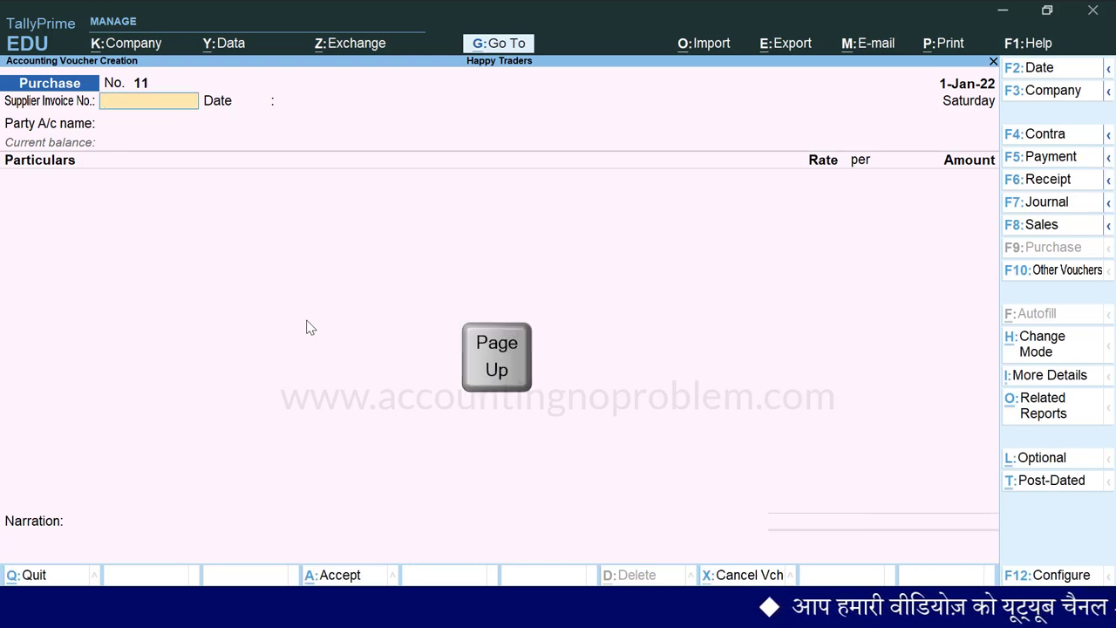
key(ctrl+p)
- Preview the enlarged invoice totalling ₹70,800, then go to the print configuration
key(i)
key(alt+z)
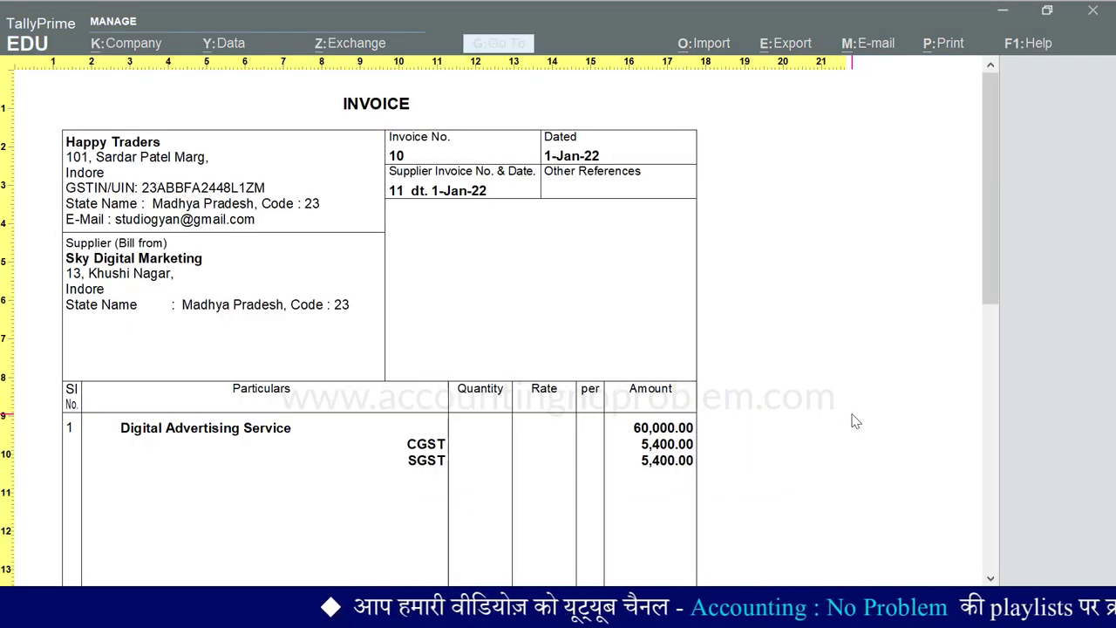
scroll(978, 195, down, 1)
drag(978, 195, 979, 63)
key(Escape)
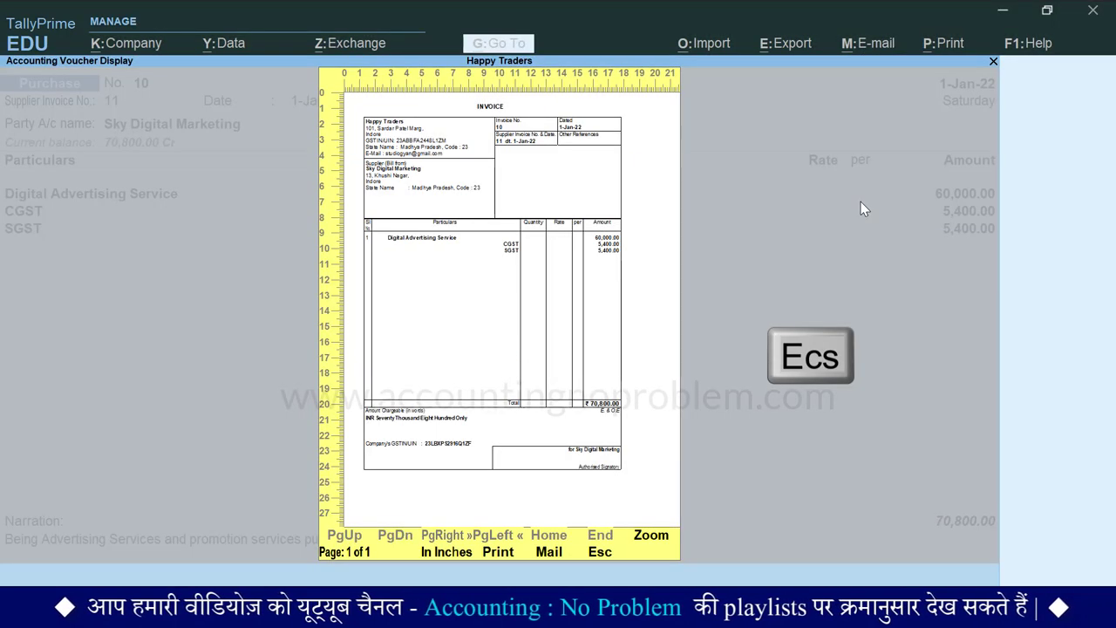
key(Escape)
key(c)
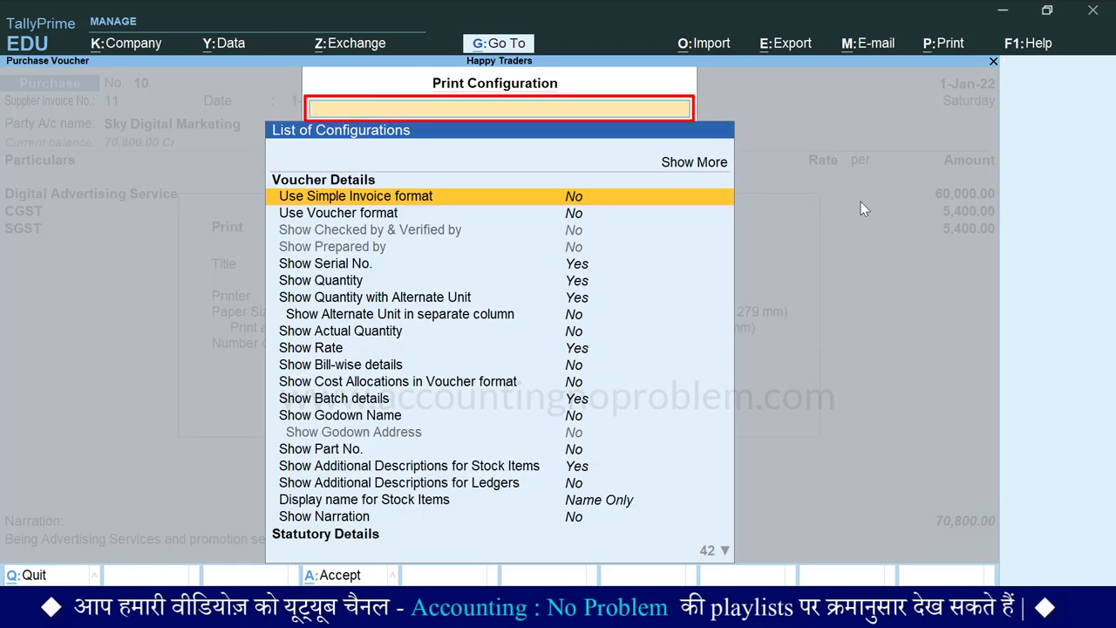
- Set Show Additional Descriptions for Ledgers to Yes in the print configuration
text(Ledger)
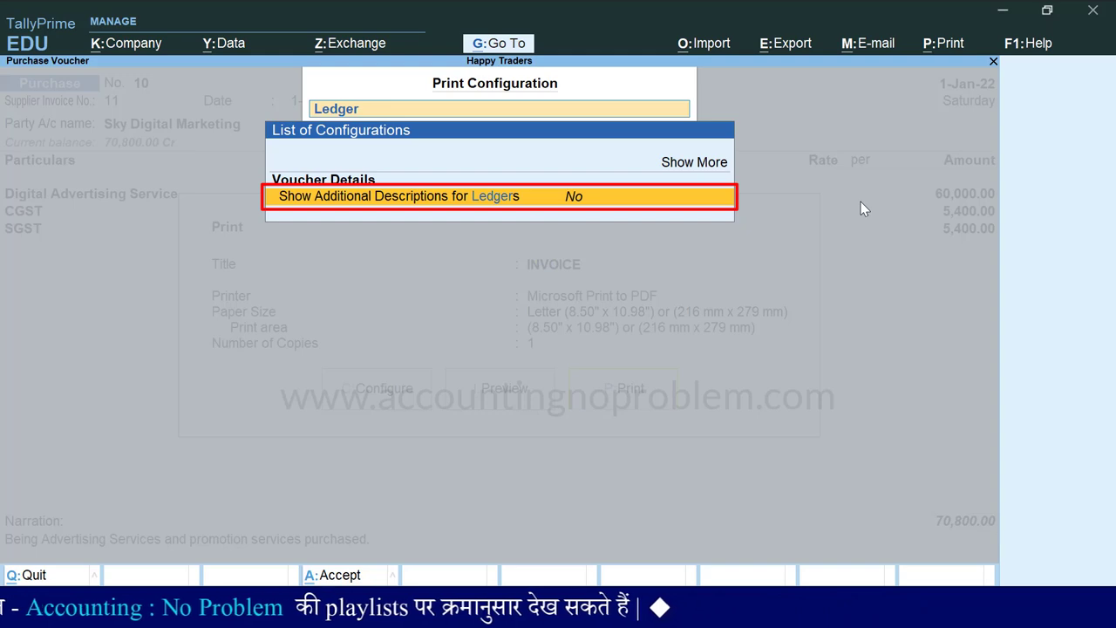
key(Return)
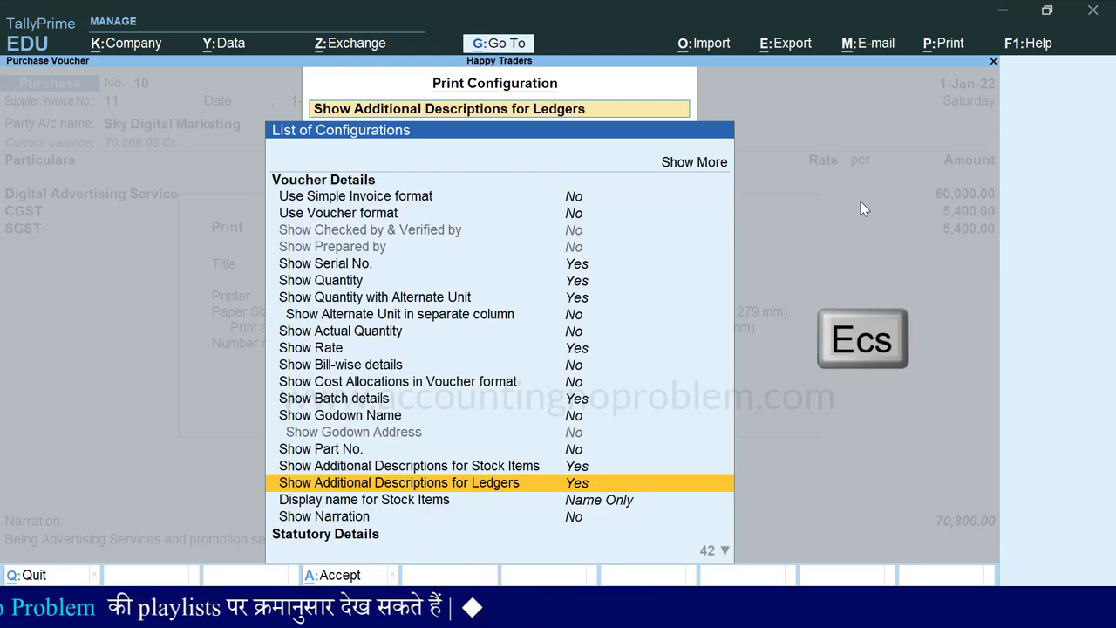
key(Escape)
key(Escape)
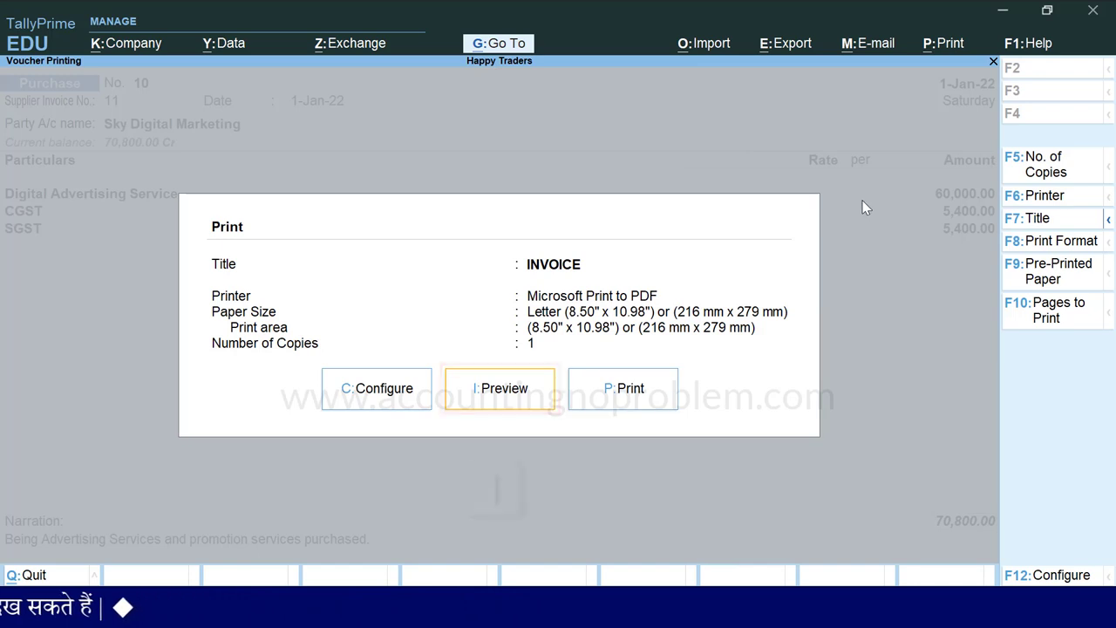
- Preview the enlarged invoice to confirm the five advertising description lines, then return to voucher No. 10
key(i)
key(alt+z)
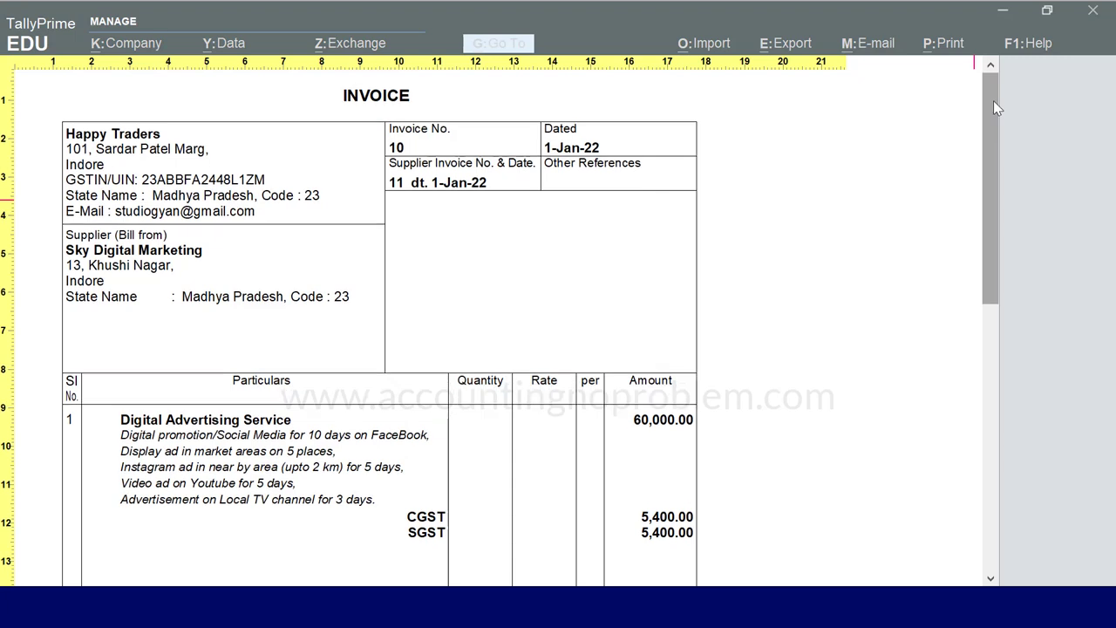
drag(993, 100, 987, 131)
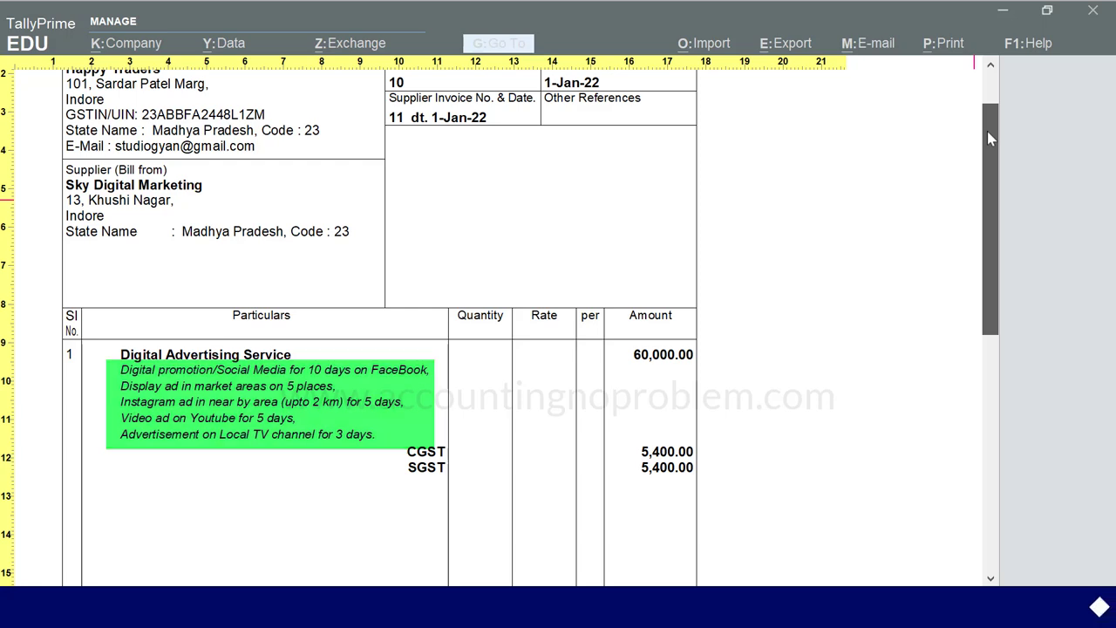
drag(988, 135, 934, 334)
key(Escape)
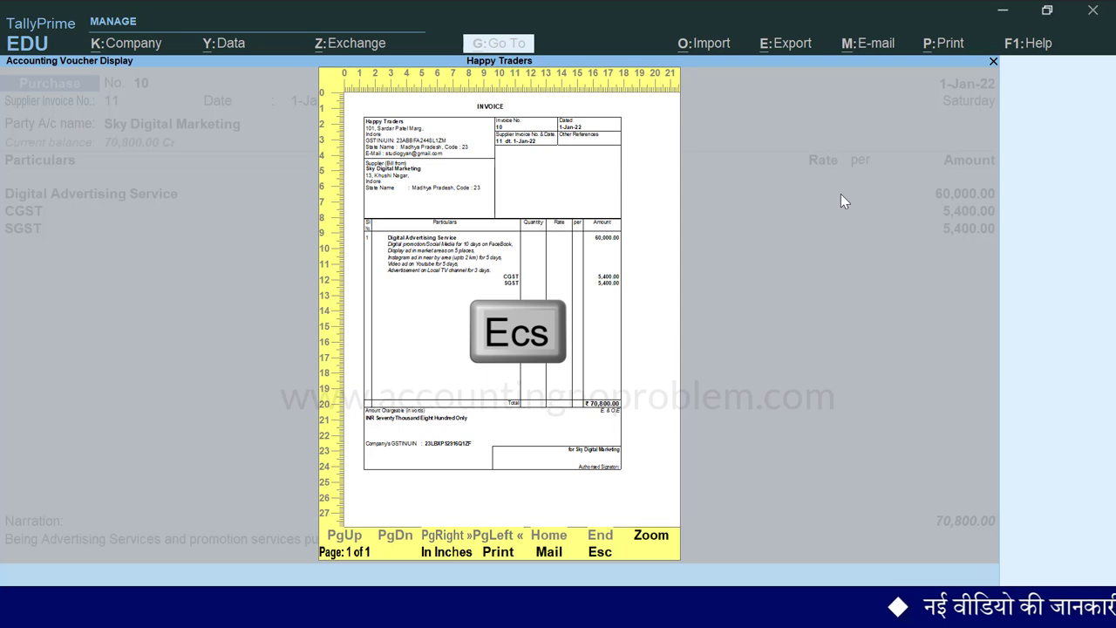
key(Escape)
key(Escape)
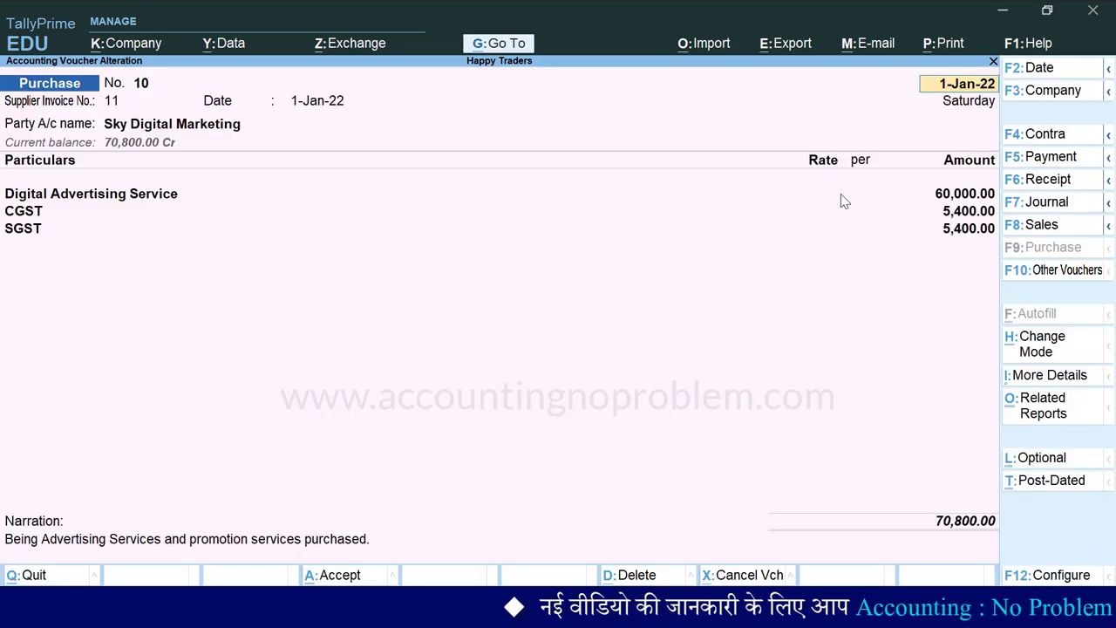
- Open the GSTR-2 report for the period 1-1-2022 to 31-1-2022
key(alt+g)
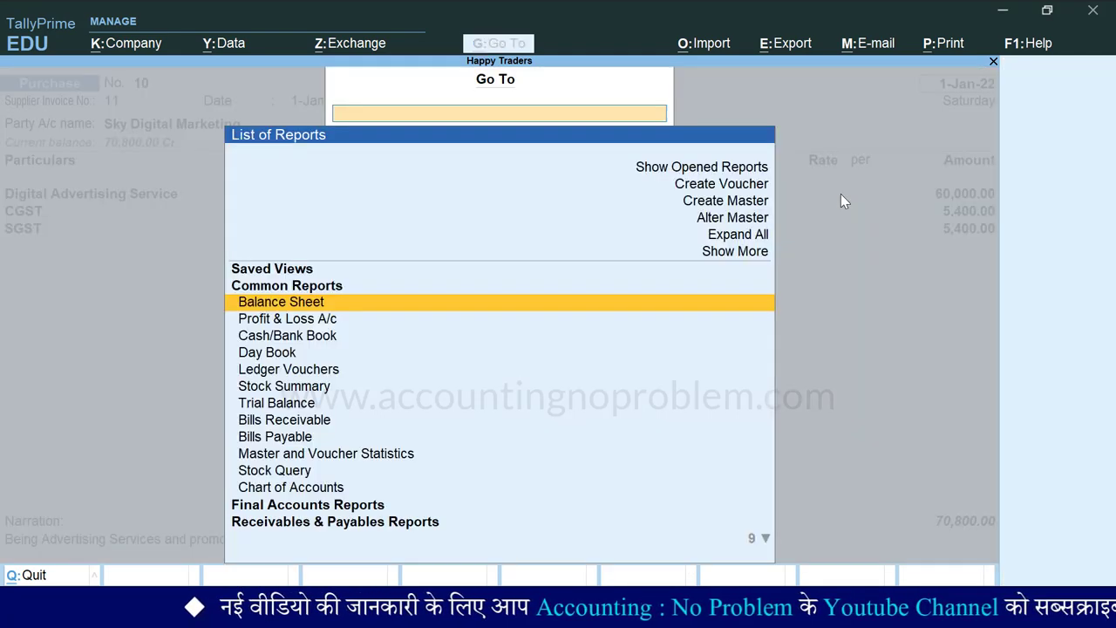
text(Gst)
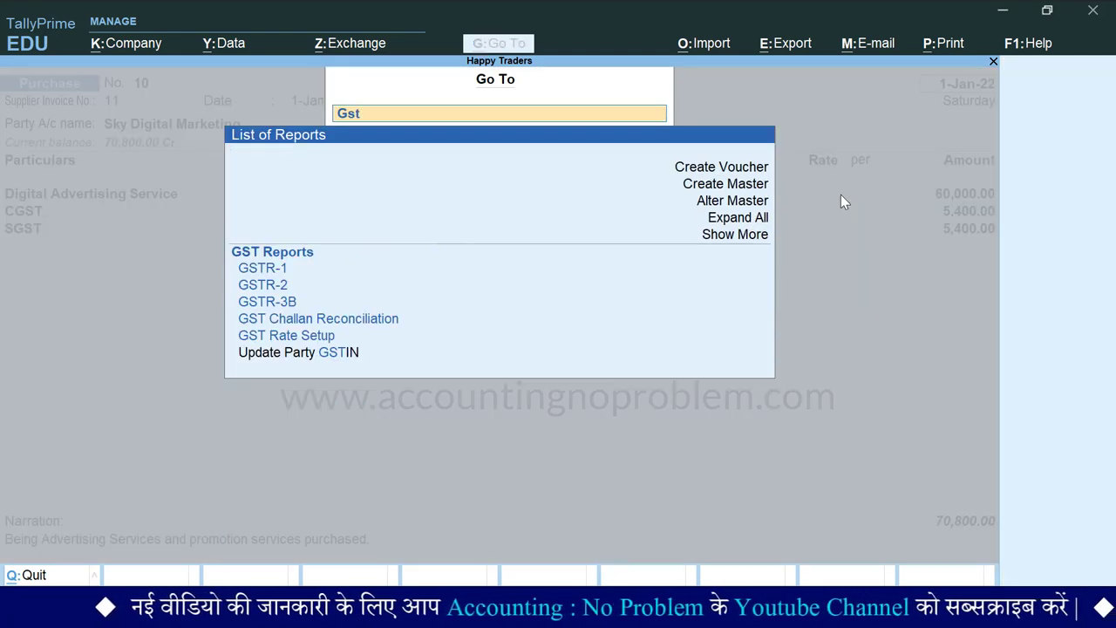
key(Down)
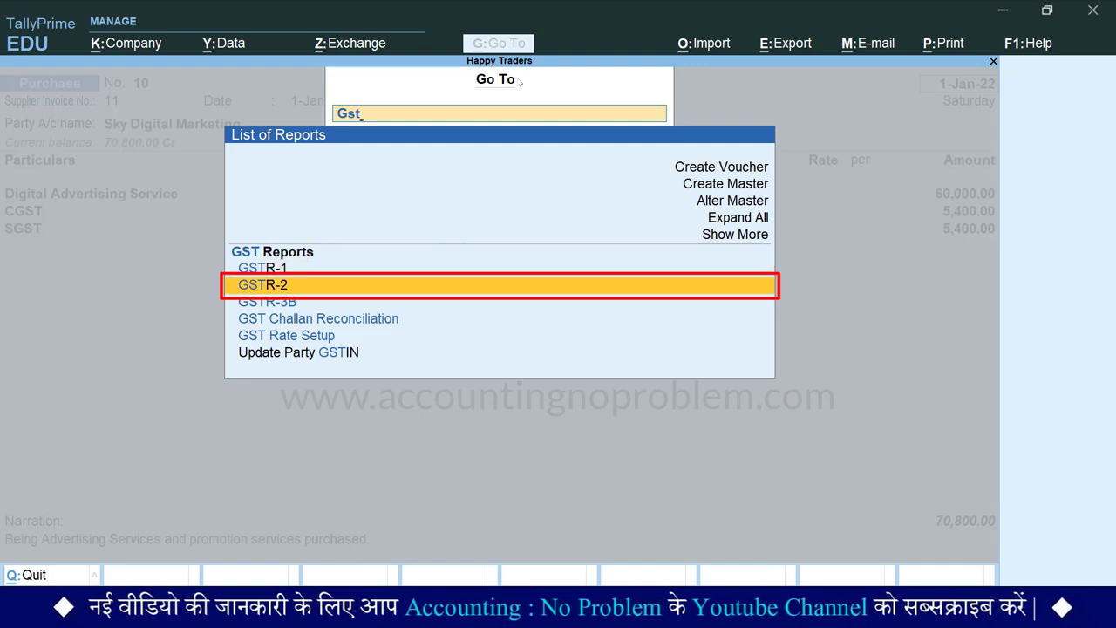
key(Return)
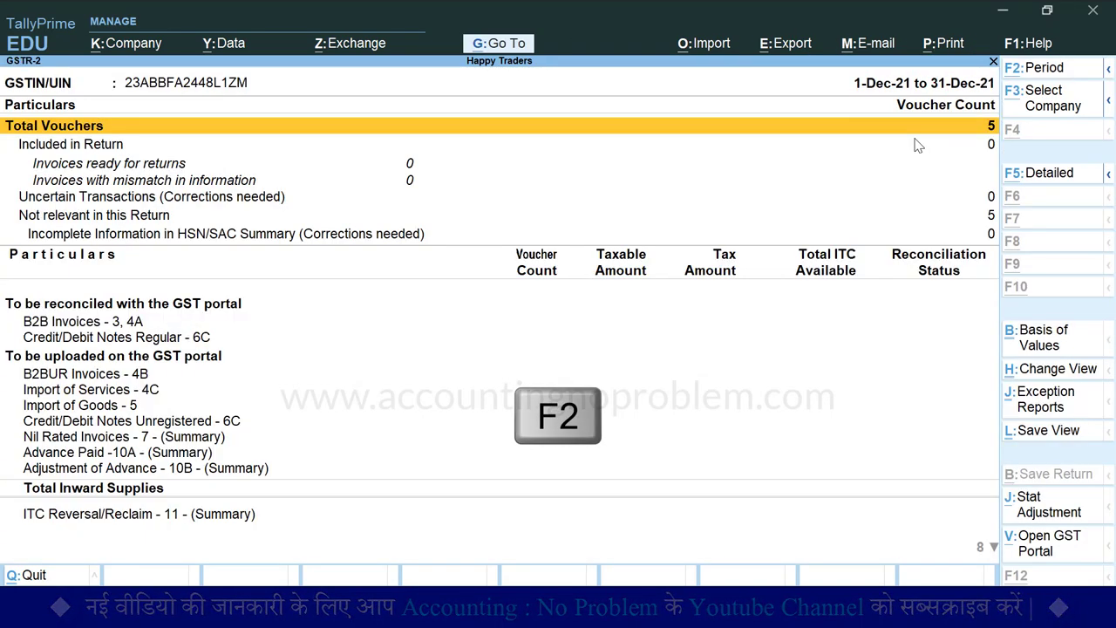
key(F2)
text(1.1)
key(Return)
text(3)
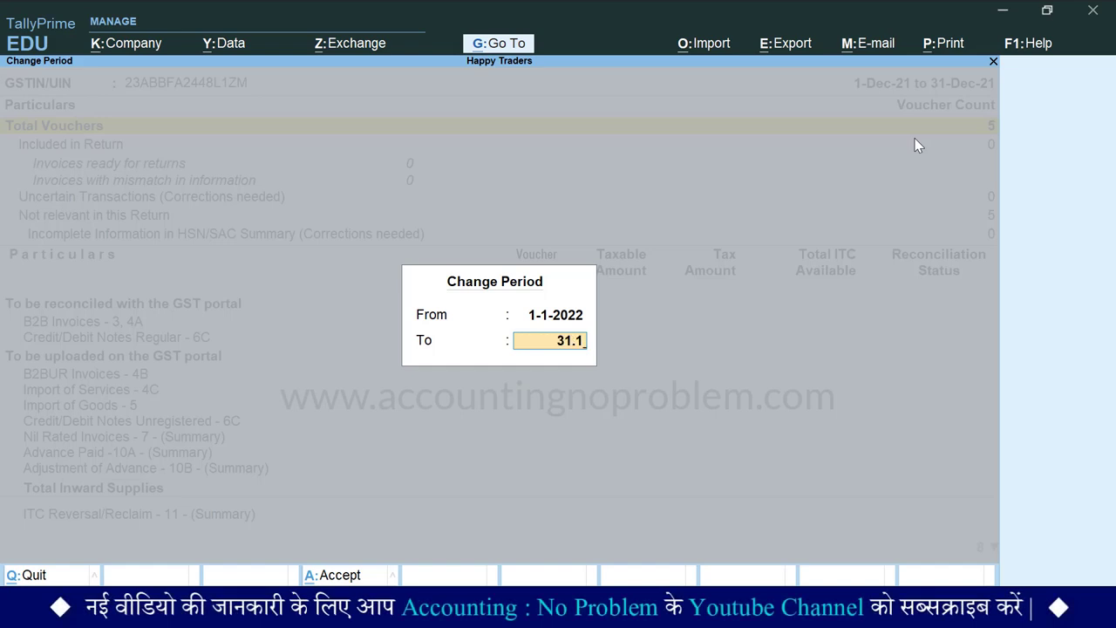
key(Return)
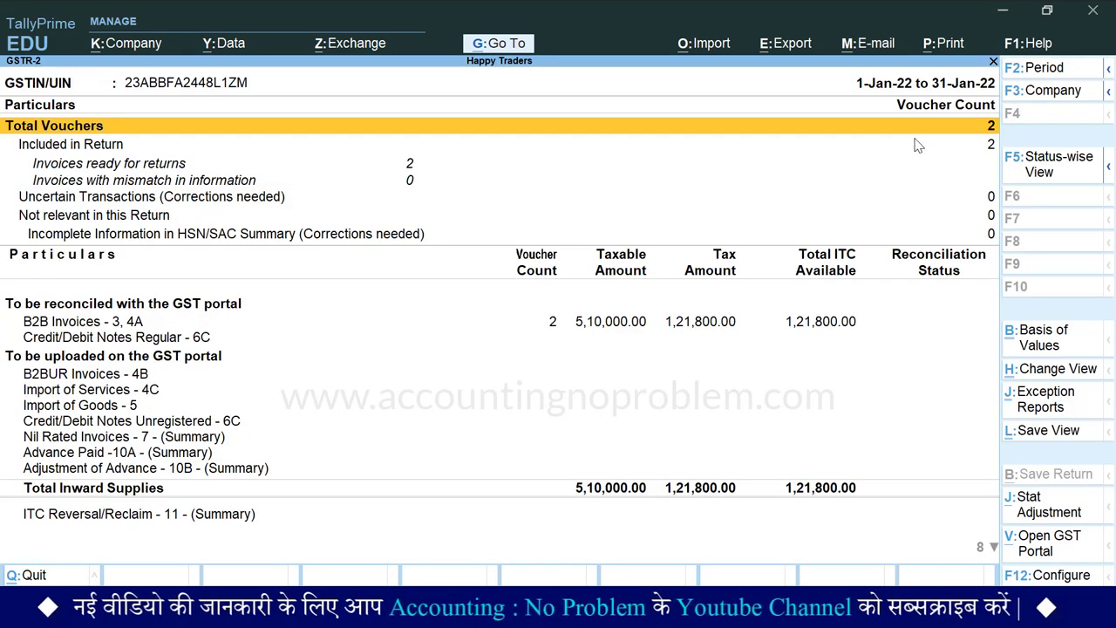
- Check Sky Digital Marketing's 60,000 entry under B2B Invoices, then return to a blank purchase voucher
key(Down)
key(Down)
key(Down)
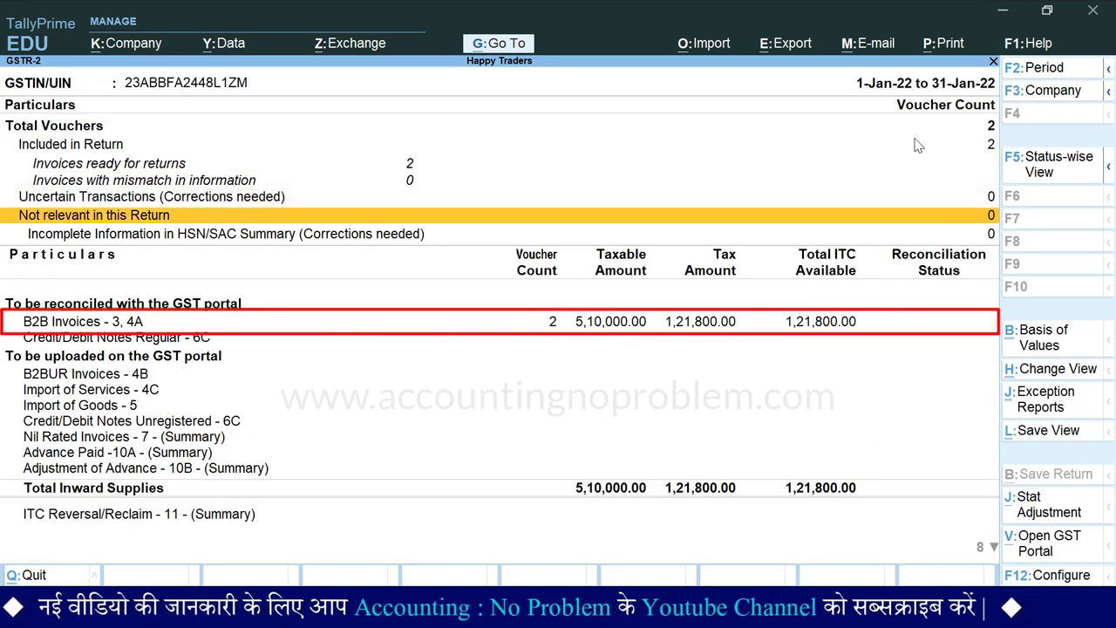
key(Down)
key(Down)
key(Down)
key(Return)
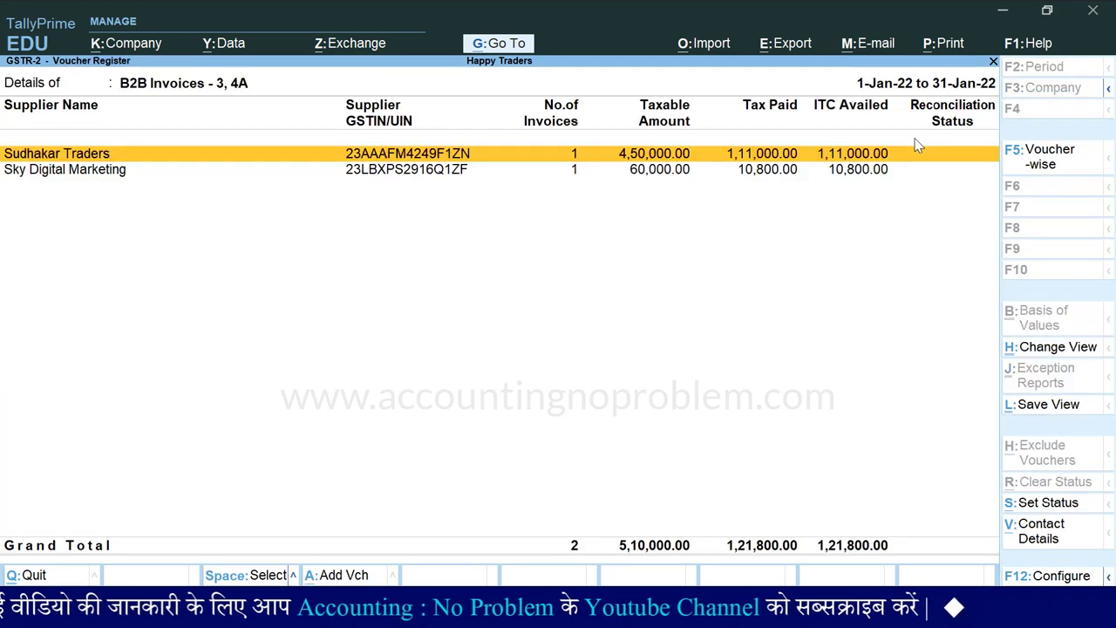
key(Down)
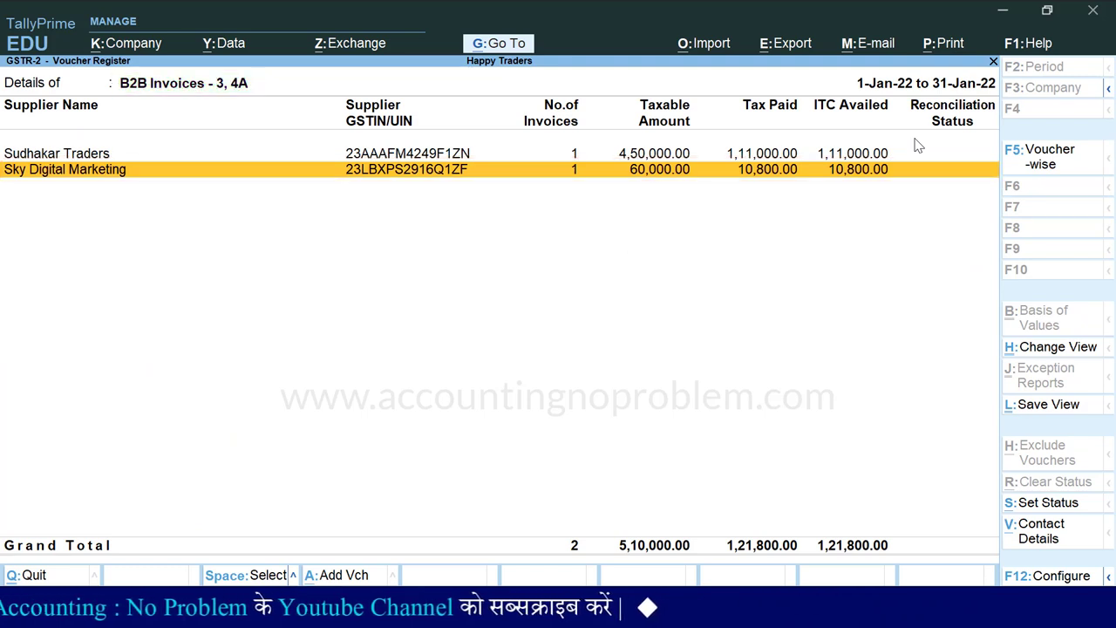
key(Escape)
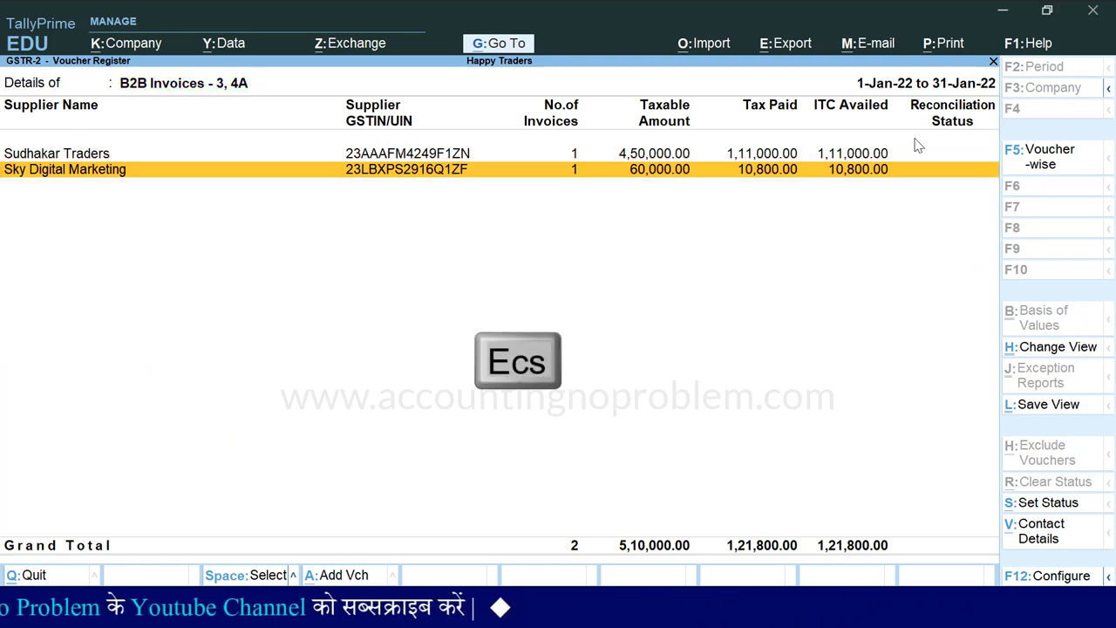
key(Escape)
key(Escape)
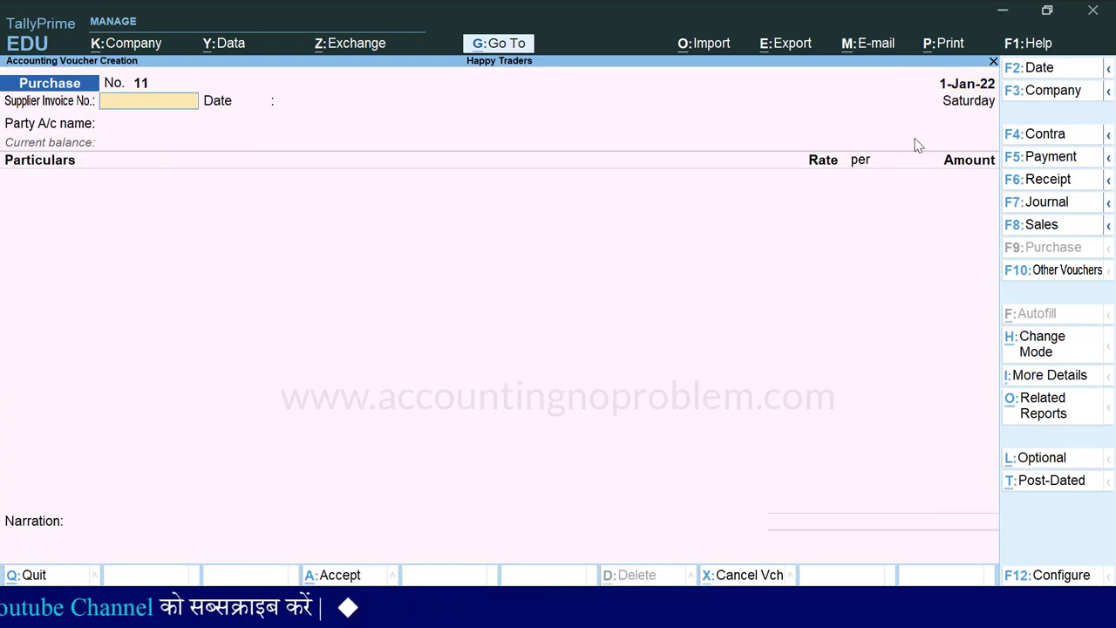